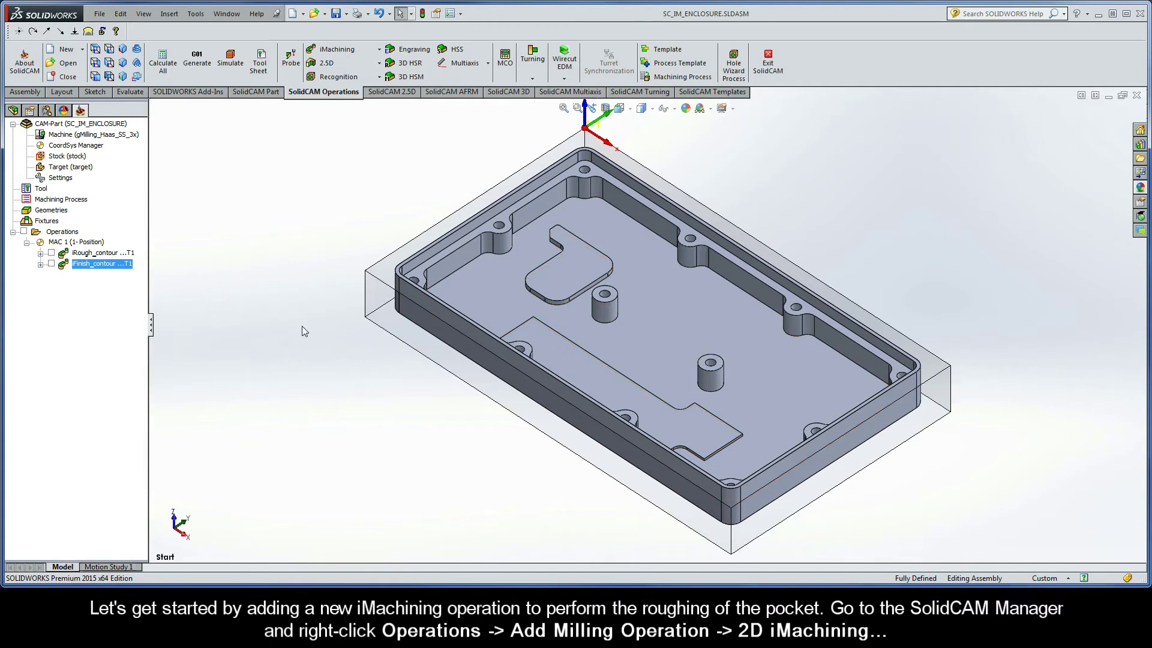
Add a new 2D iMachining milling operation from Operations, keeping the default iRough technology.
right_click(75, 235)
mouse_move(203, 261)
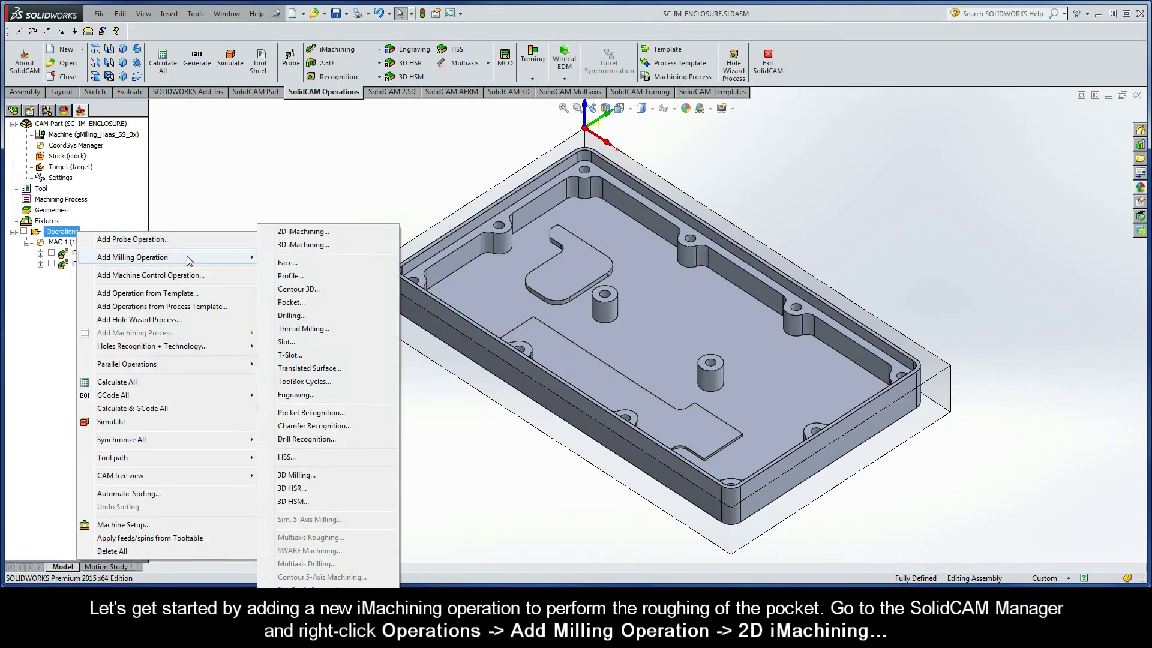
click(325, 233)
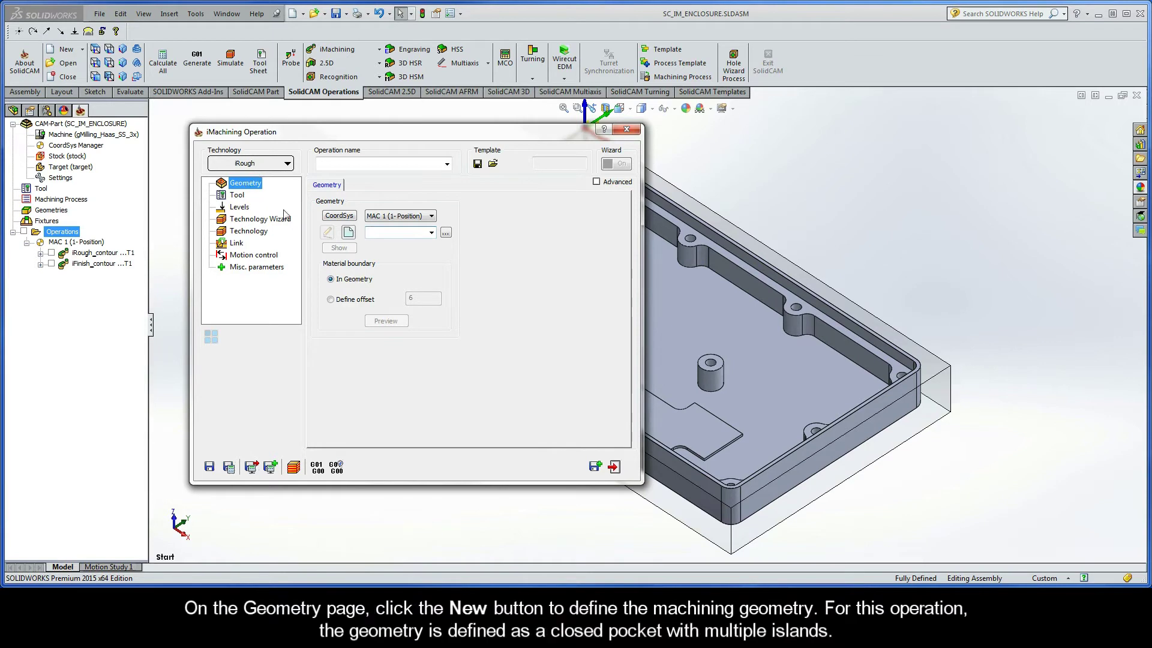
Create a new geometry and chain the pocket's lower outer edge as 1-Chain with Auto-constant Z.
click(349, 233)
scroll(138, 343, down, 3)
scroll(138, 343, down, 1)
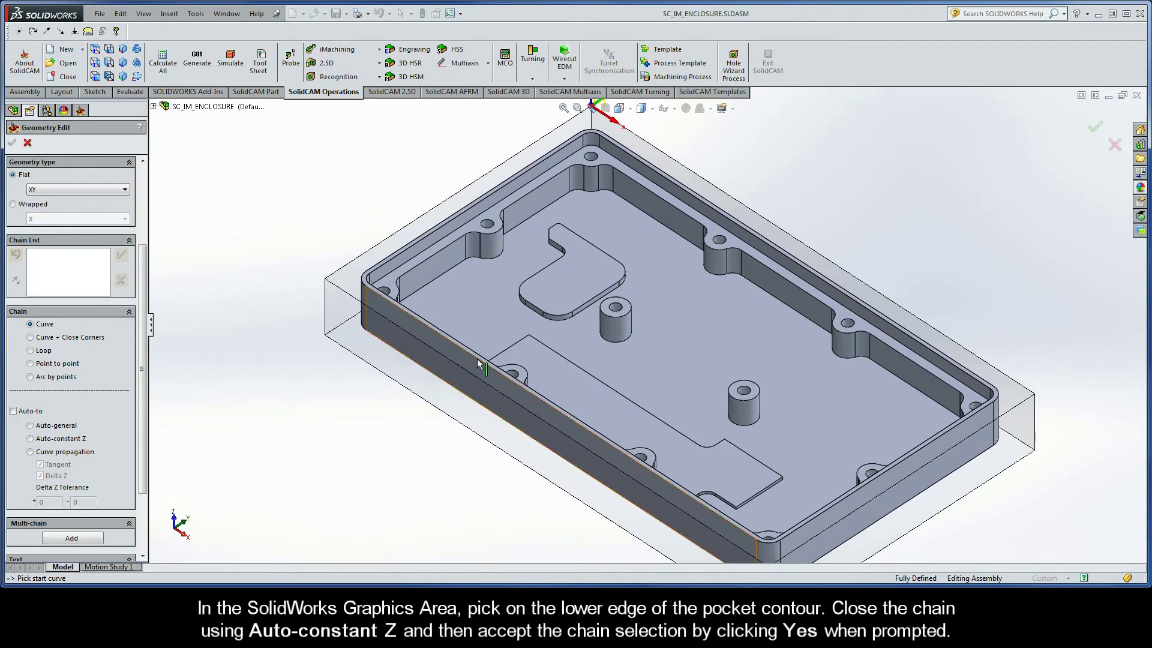
click(809, 320)
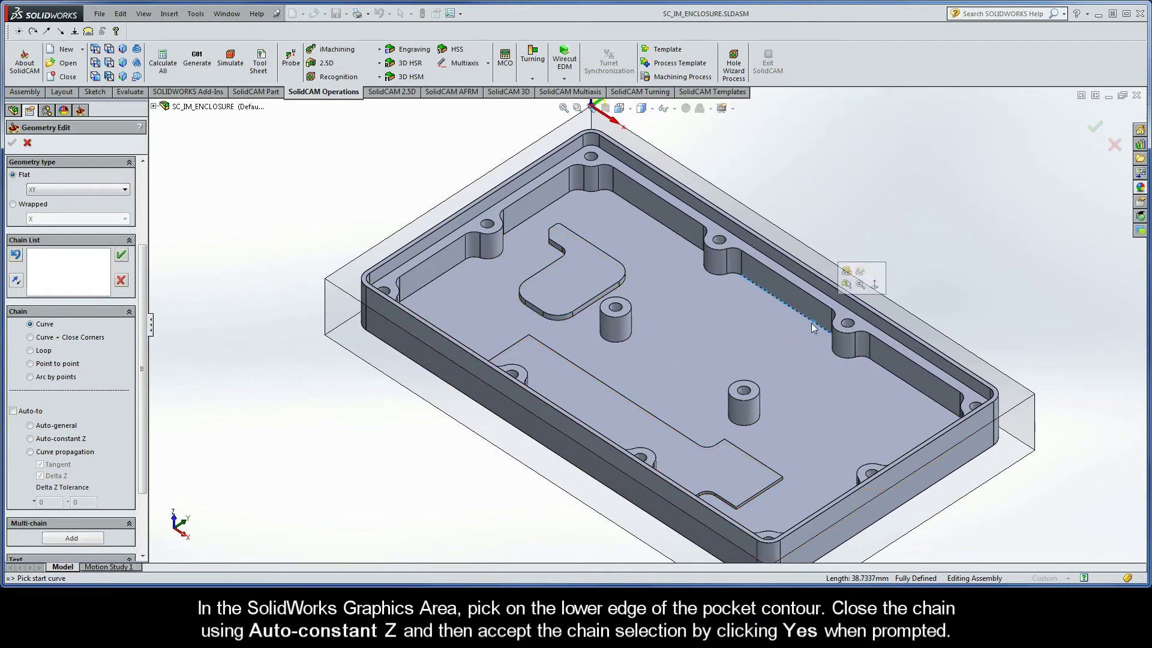
click(30, 439)
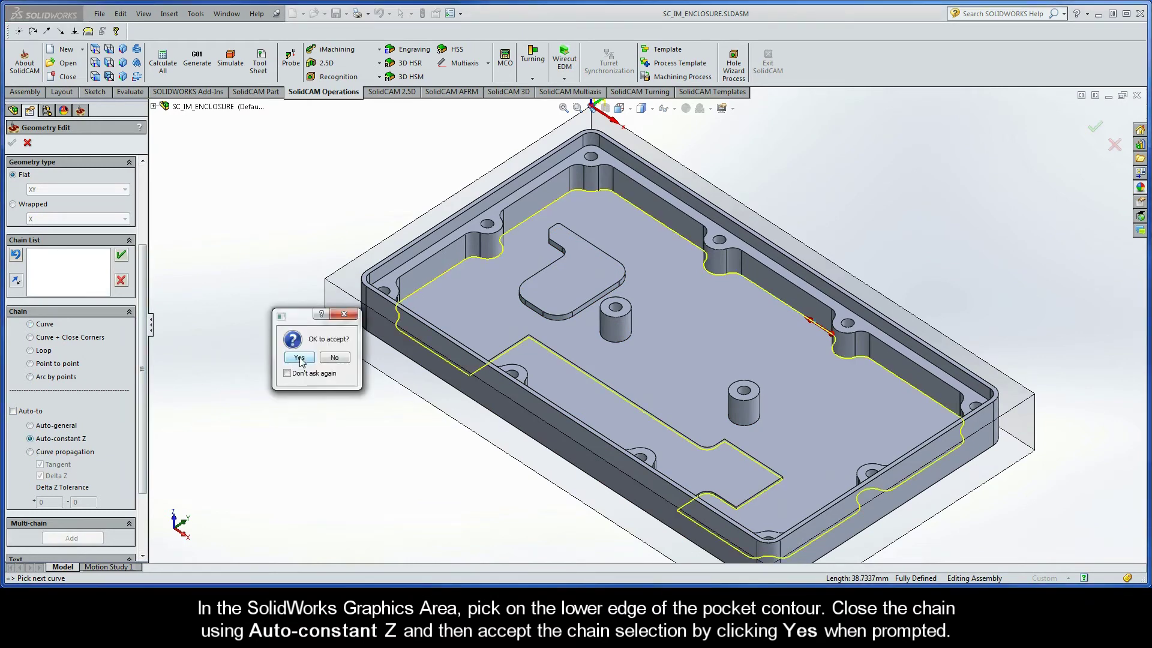
click(300, 358)
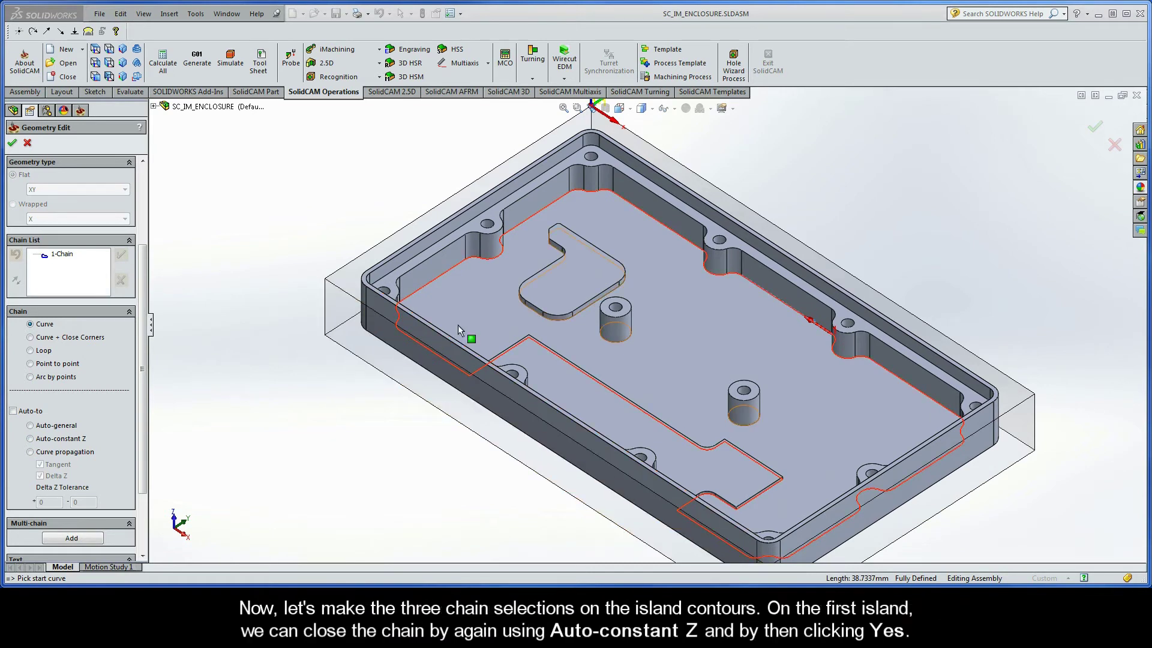
Add the island and two boss chains to contour1 and confirm the geometry.
click(538, 312)
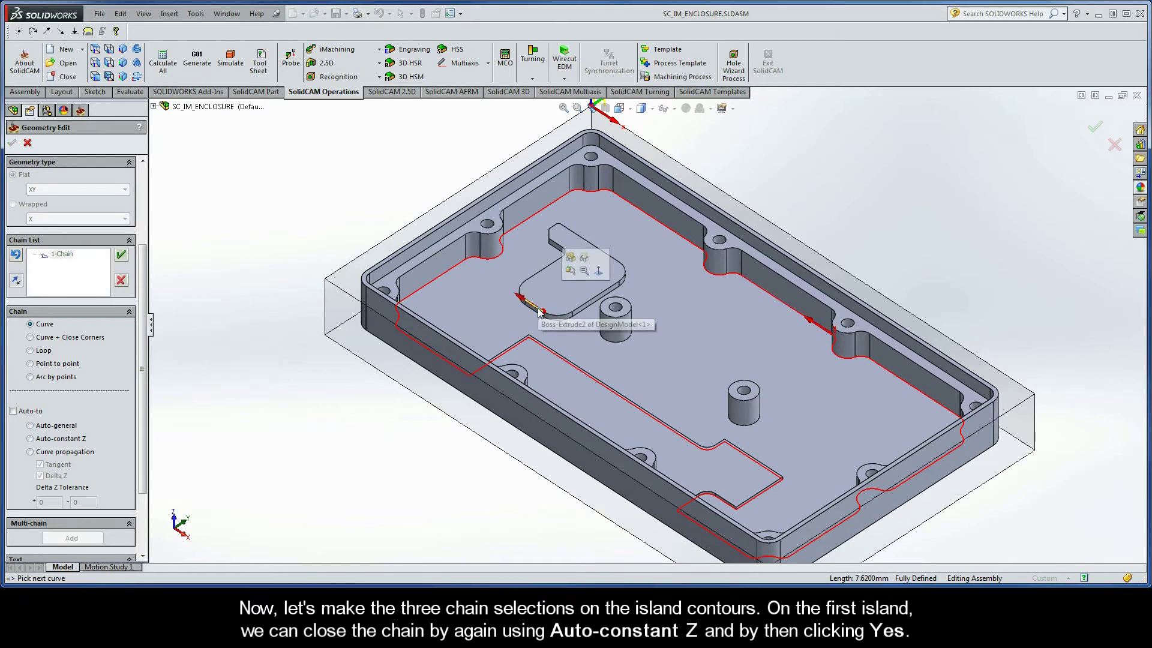
click(30, 438)
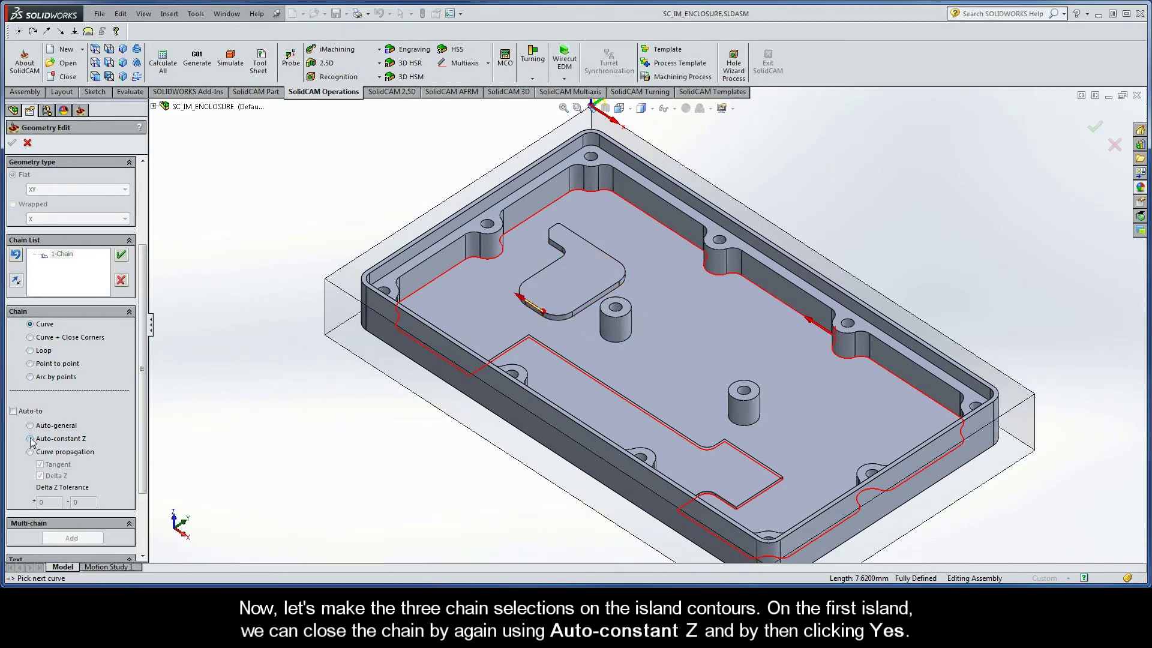
click(300, 358)
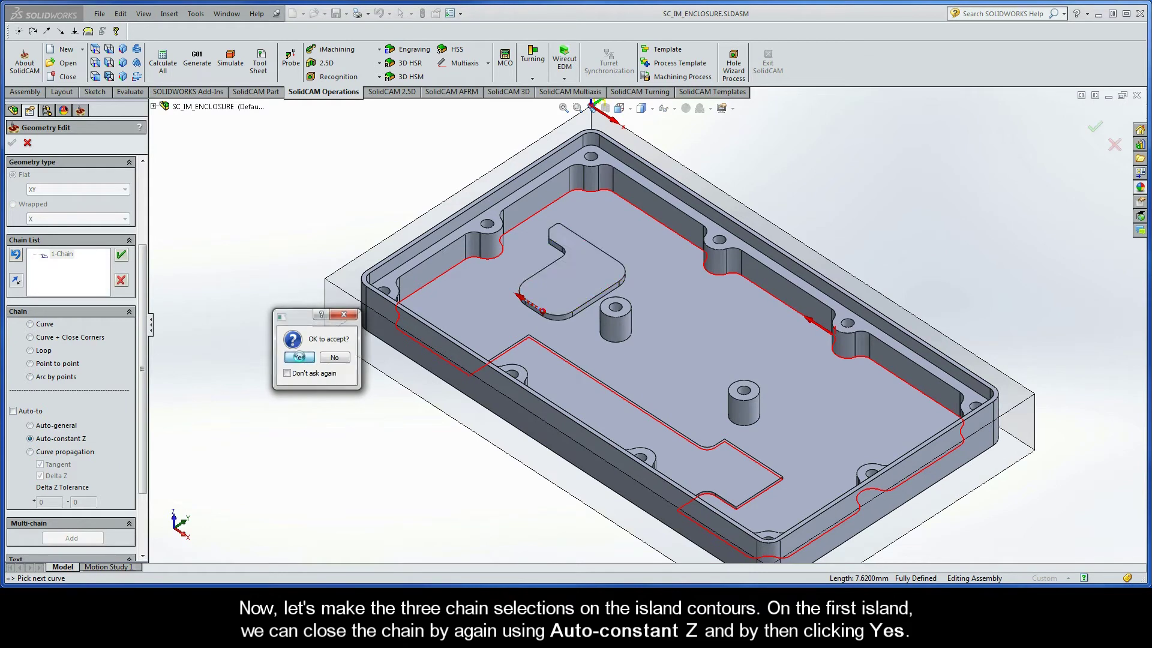
click(600, 313)
click(299, 358)
click(731, 391)
click(300, 358)
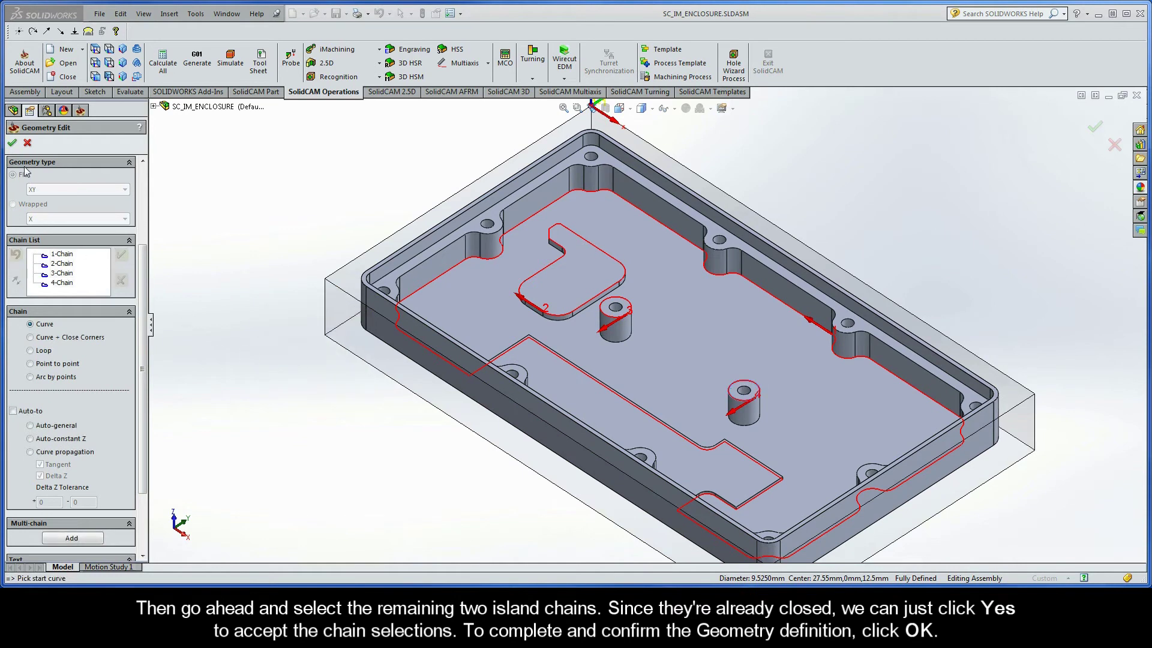
click(13, 144)
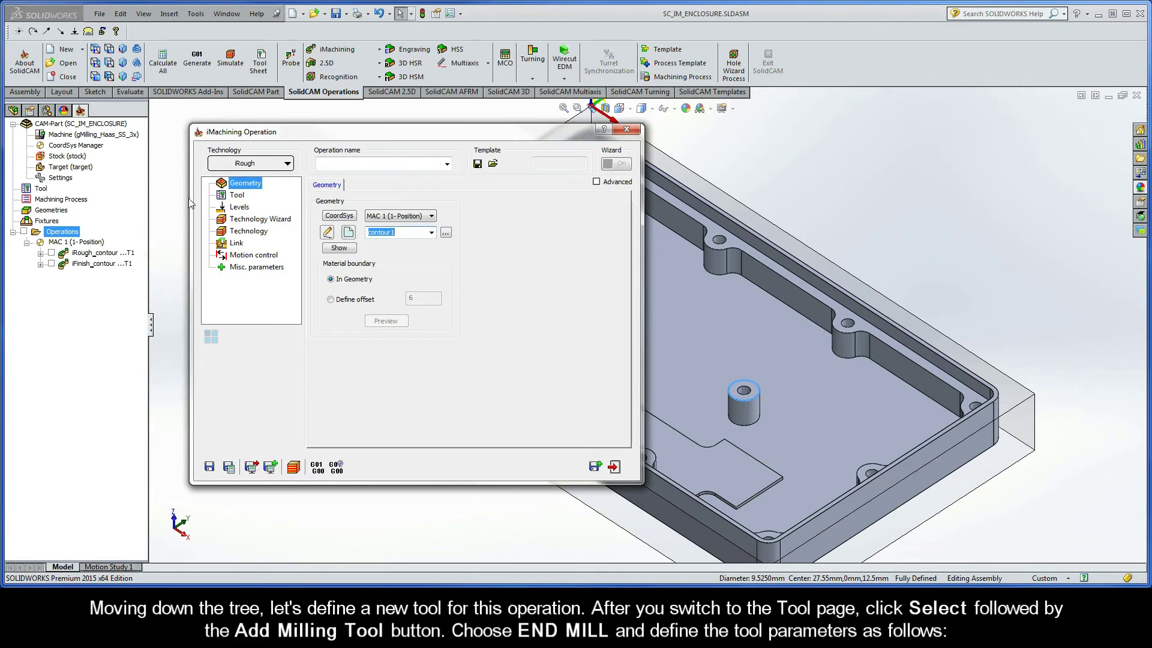
Assign new tool 2, a 9.5 mm diameter four-flute END MILL, to the operation.
click(237, 195)
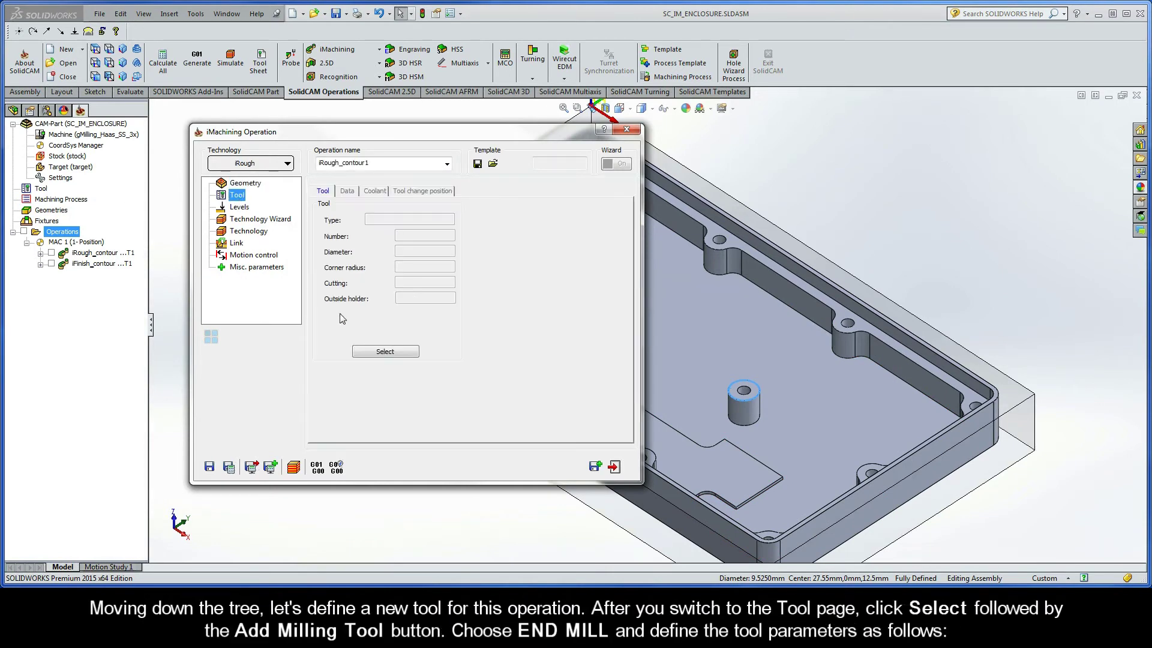
click(384, 356)
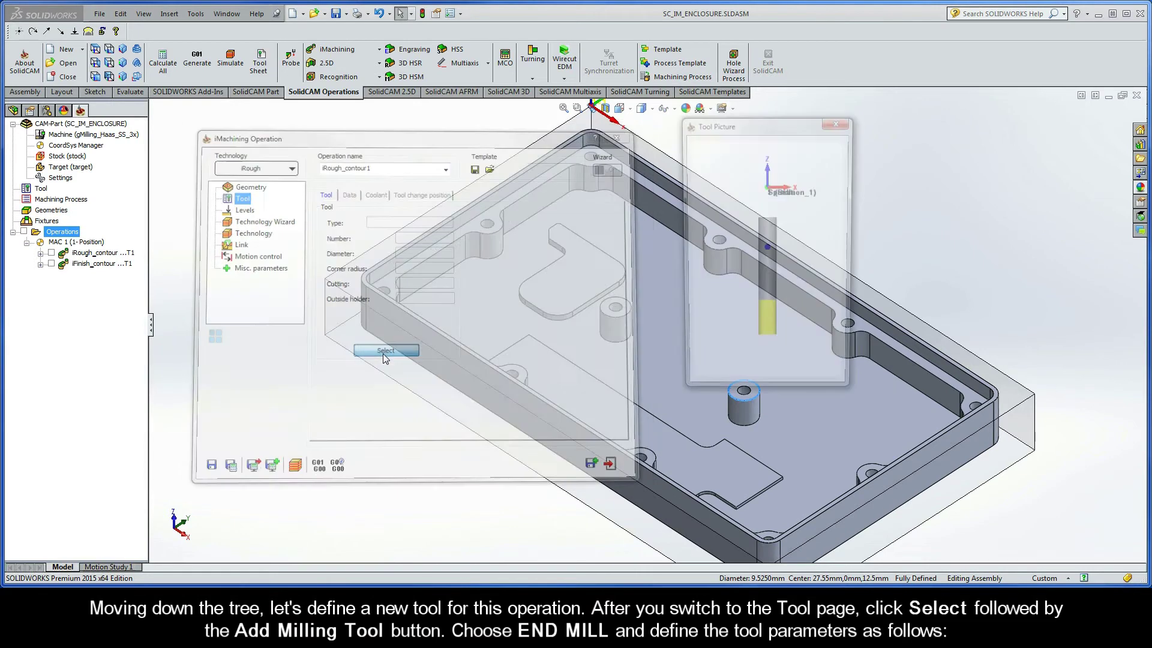
click(210, 440)
double_click(364, 195)
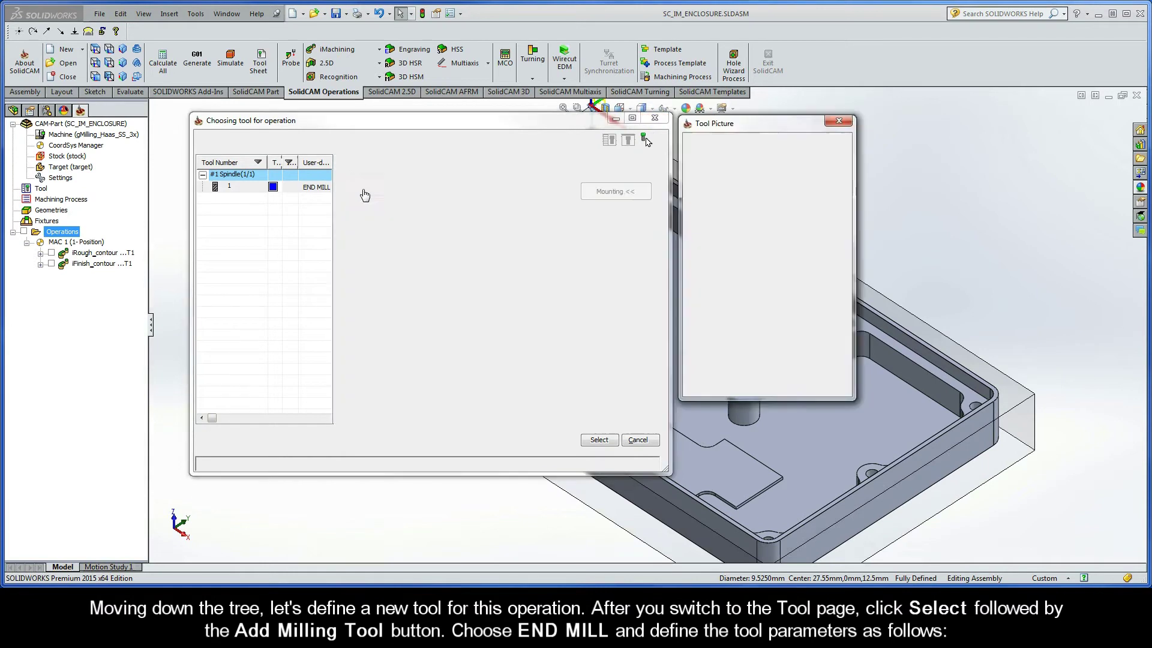
click(491, 252)
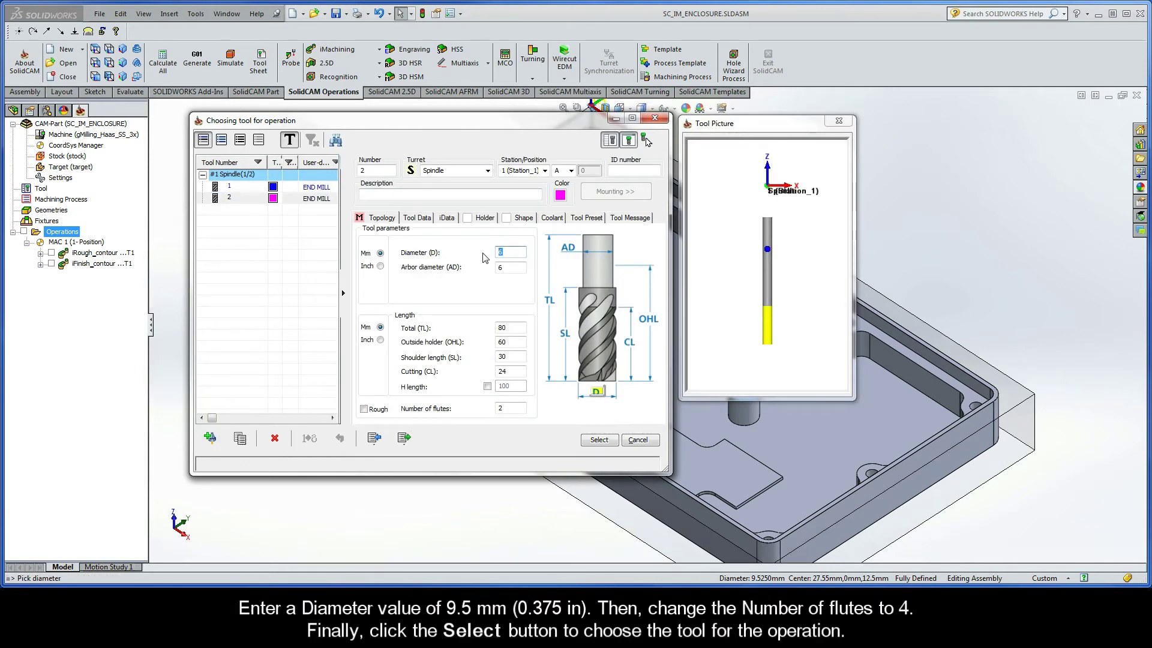
text(9.5)
key(Tab)
double_click(501, 408)
text(4)
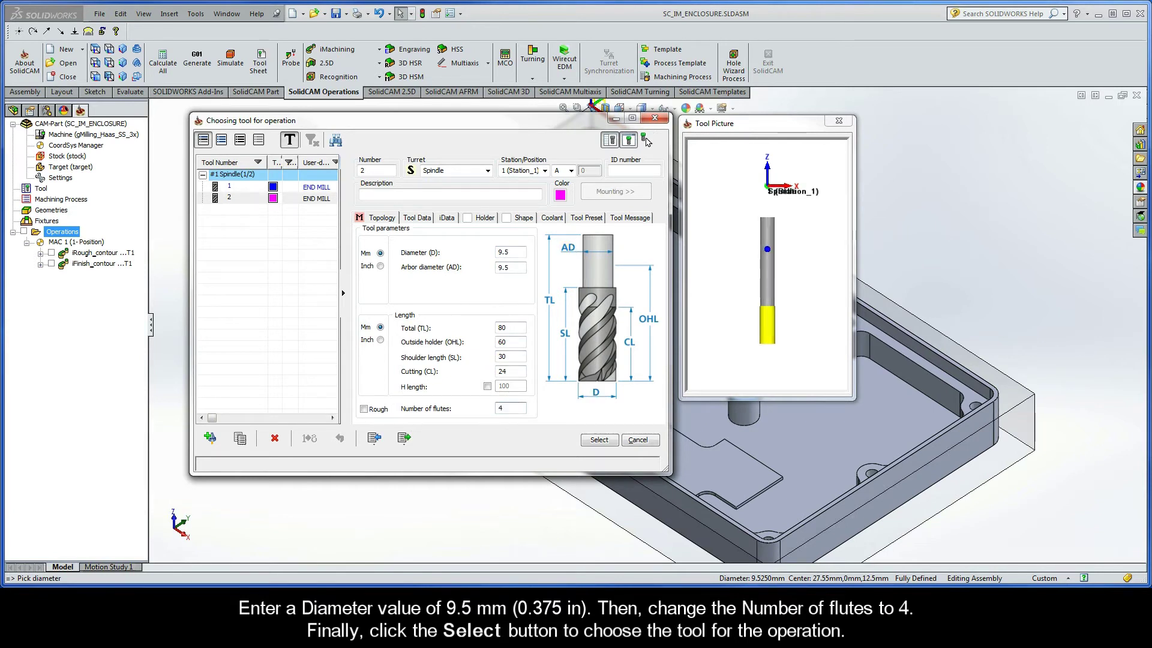
click(593, 438)
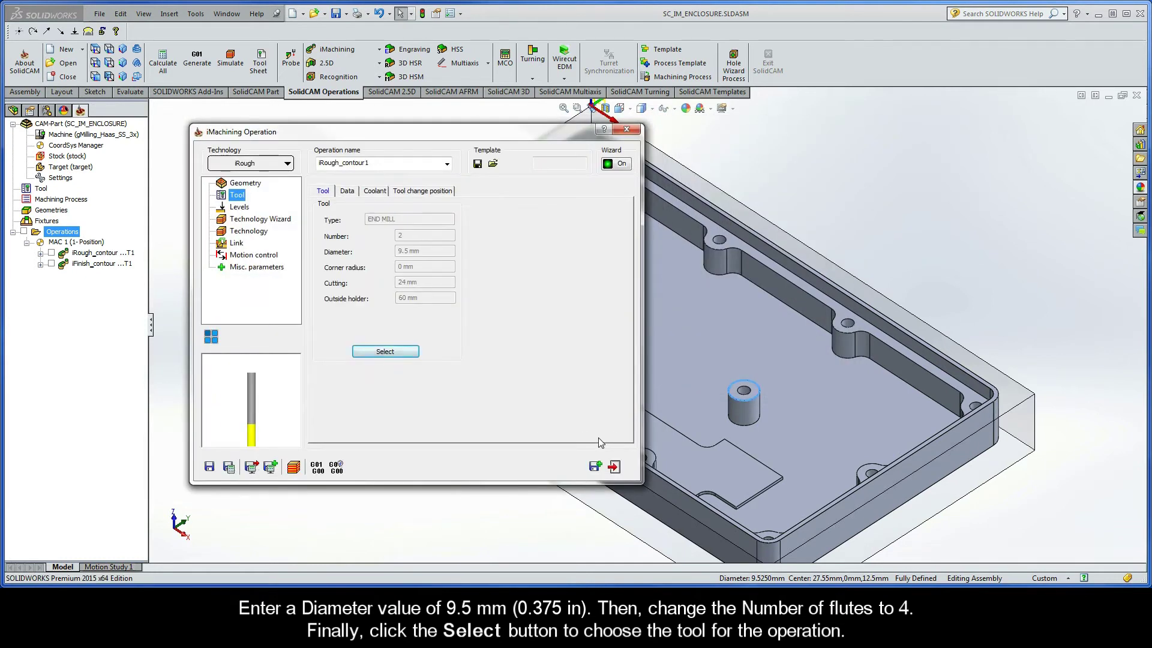
On the Levels page, pick the stock's top face as the upper level at Z 0.
click(239, 208)
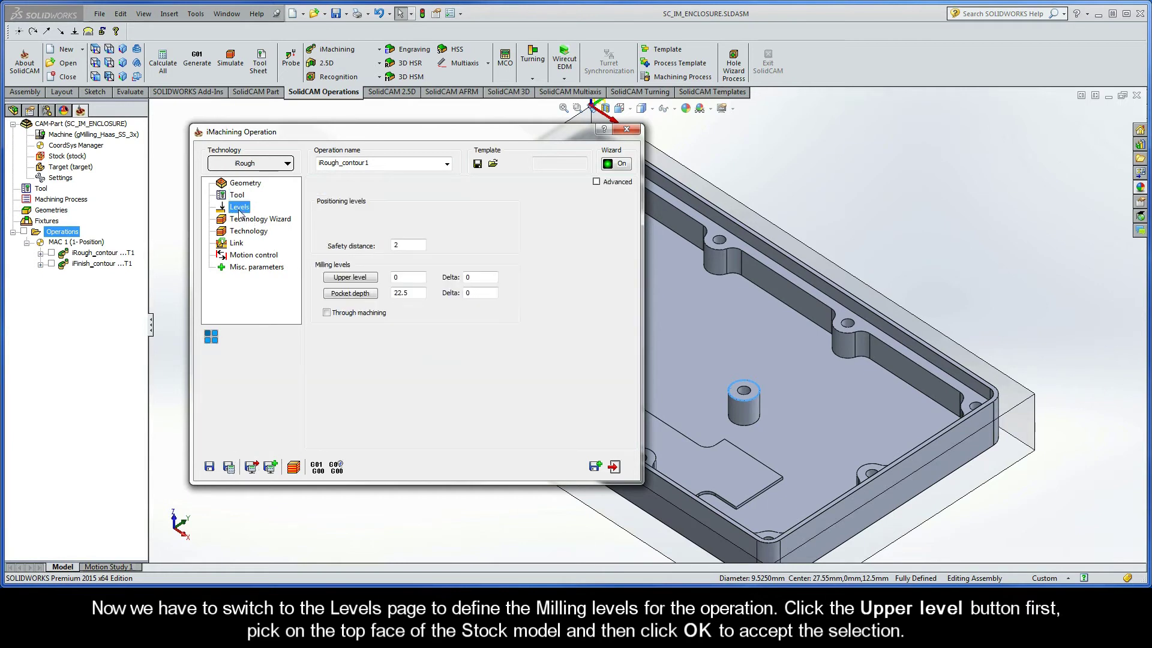
click(350, 278)
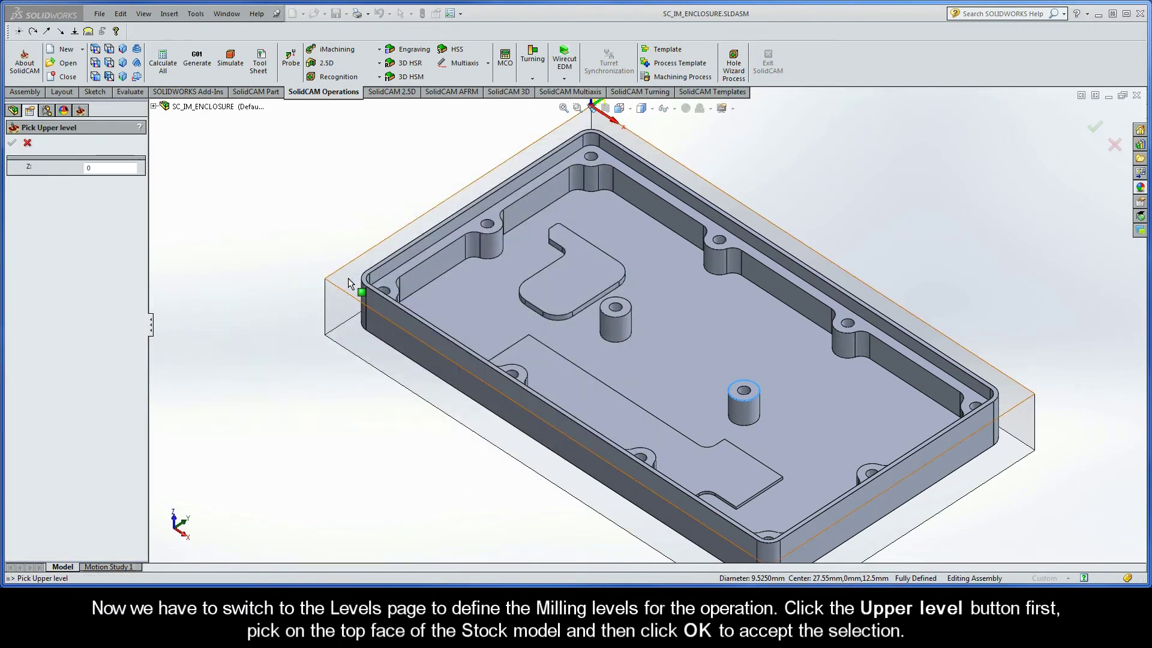
click(348, 278)
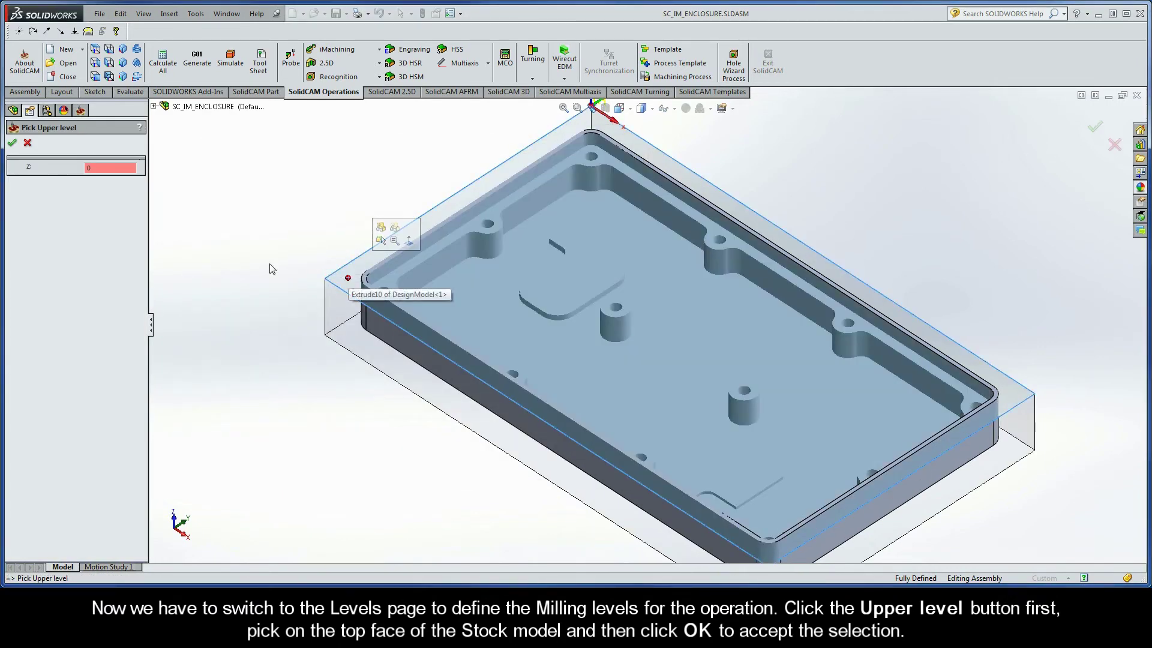
Confirm the upper level and set pocket depth 15 from the pocket floor face.
click(12, 142)
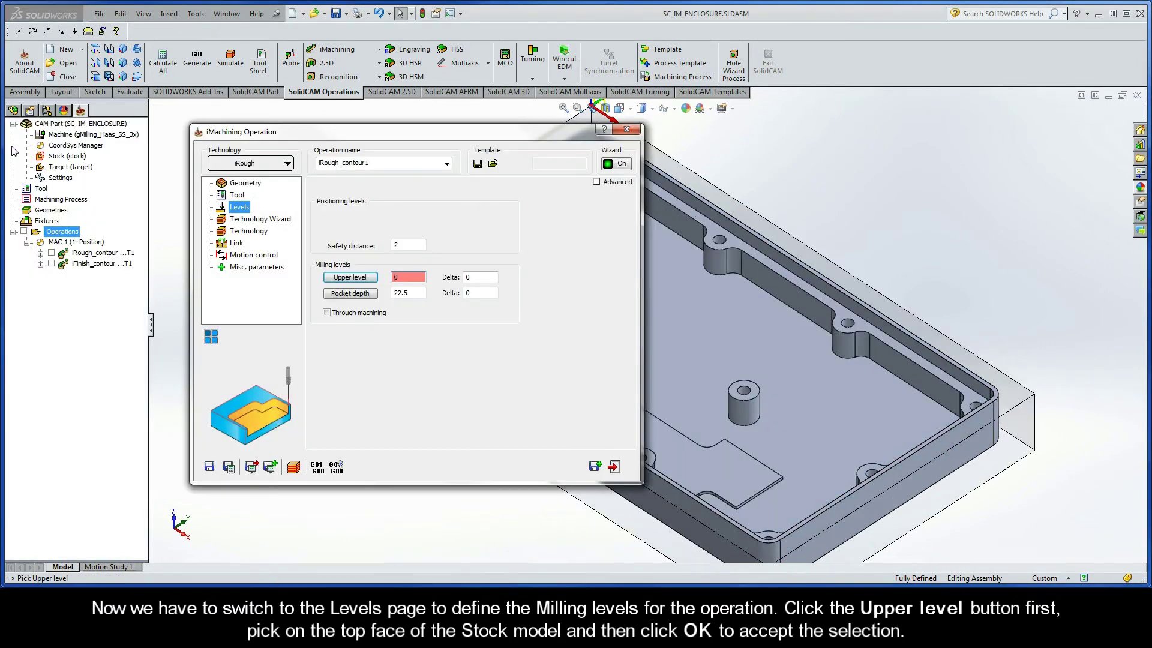
click(354, 295)
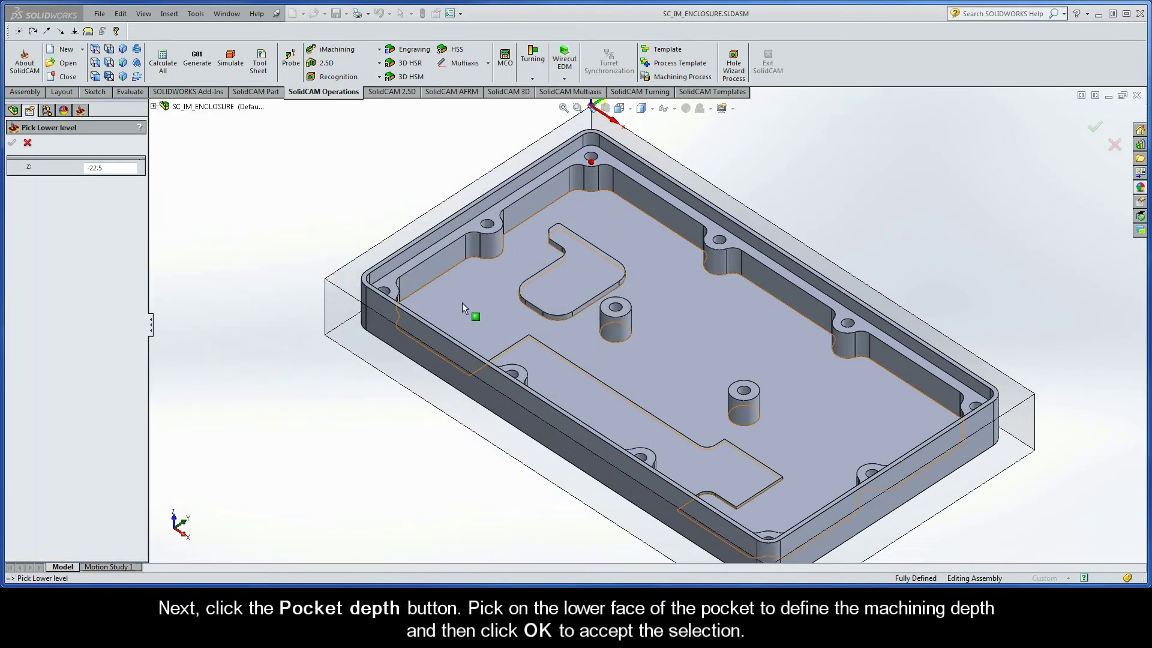
click(462, 303)
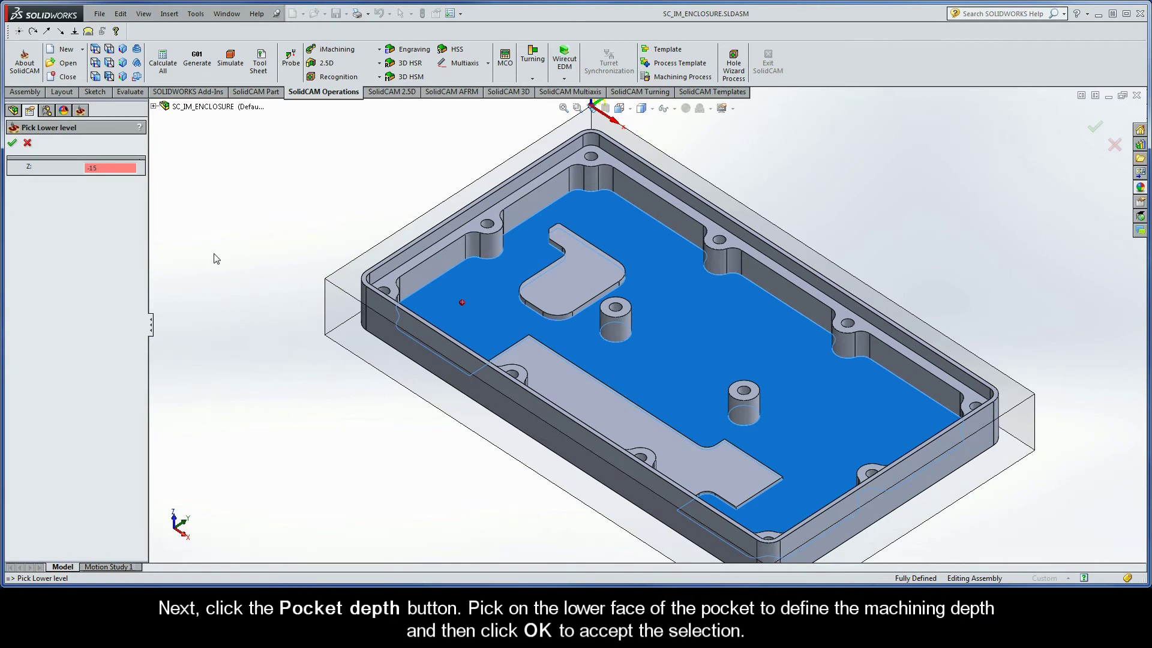
click(12, 143)
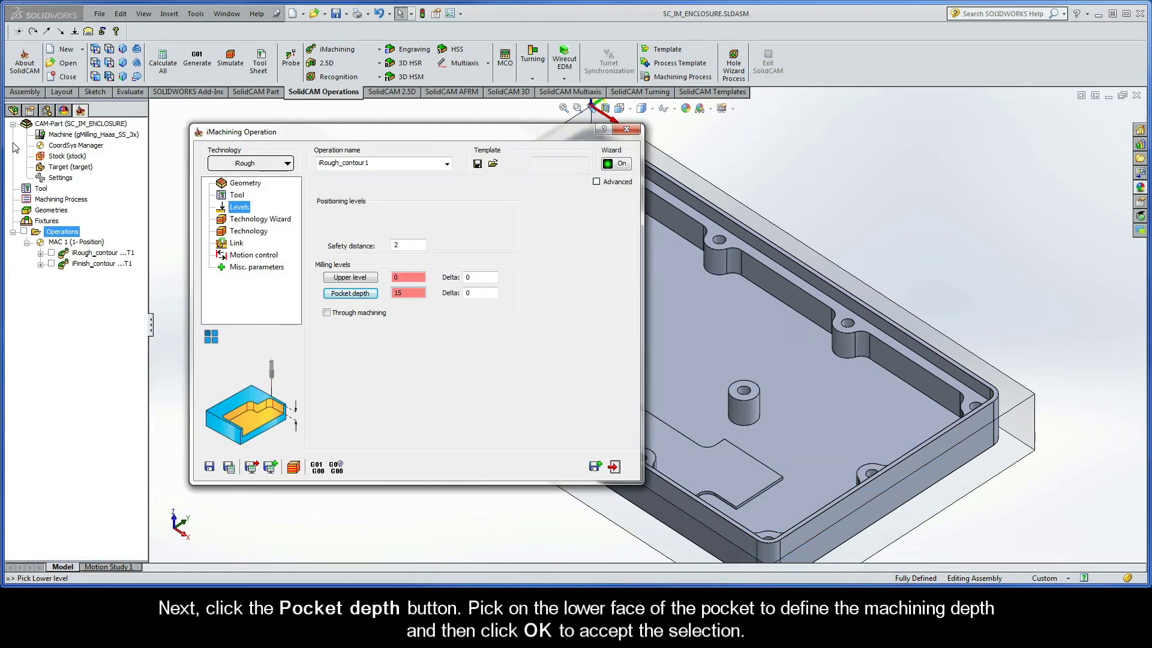
Review the Technology Wizard's single 15 mm step down, then save and calculate the operation.
click(253, 220)
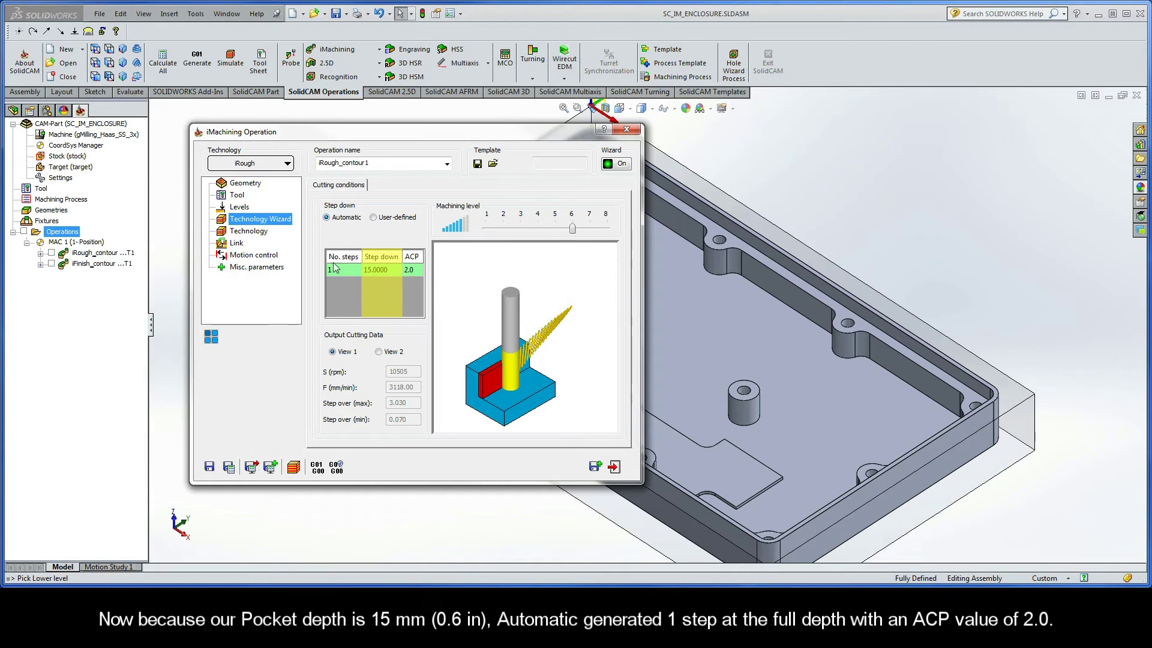
click(229, 468)
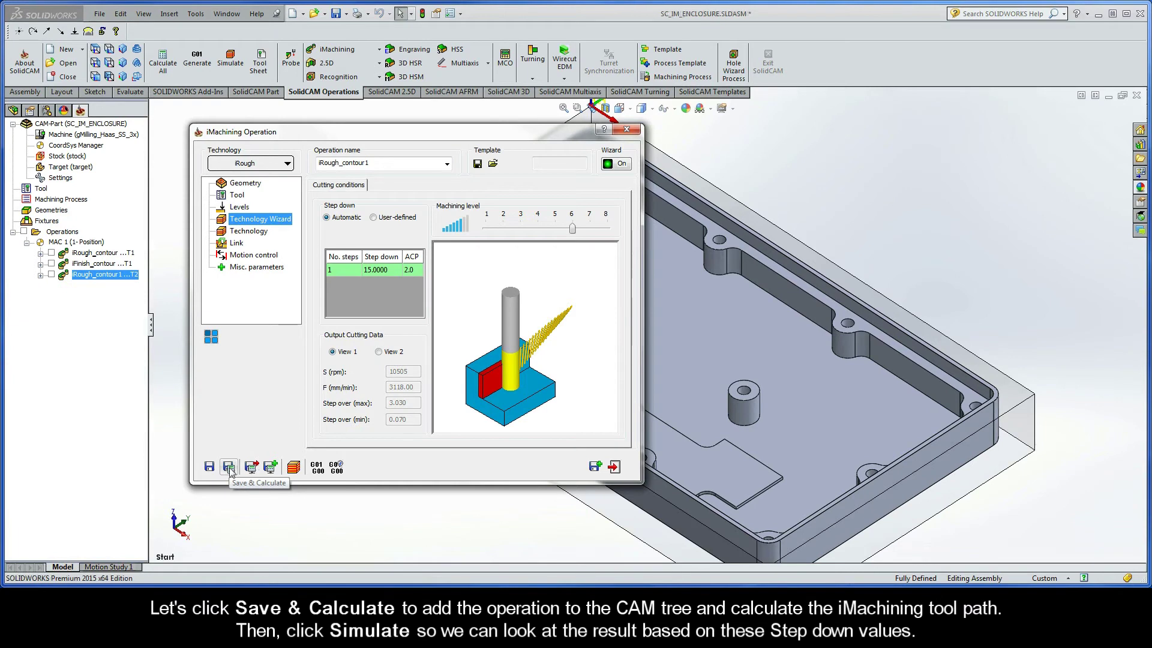
click(293, 466)
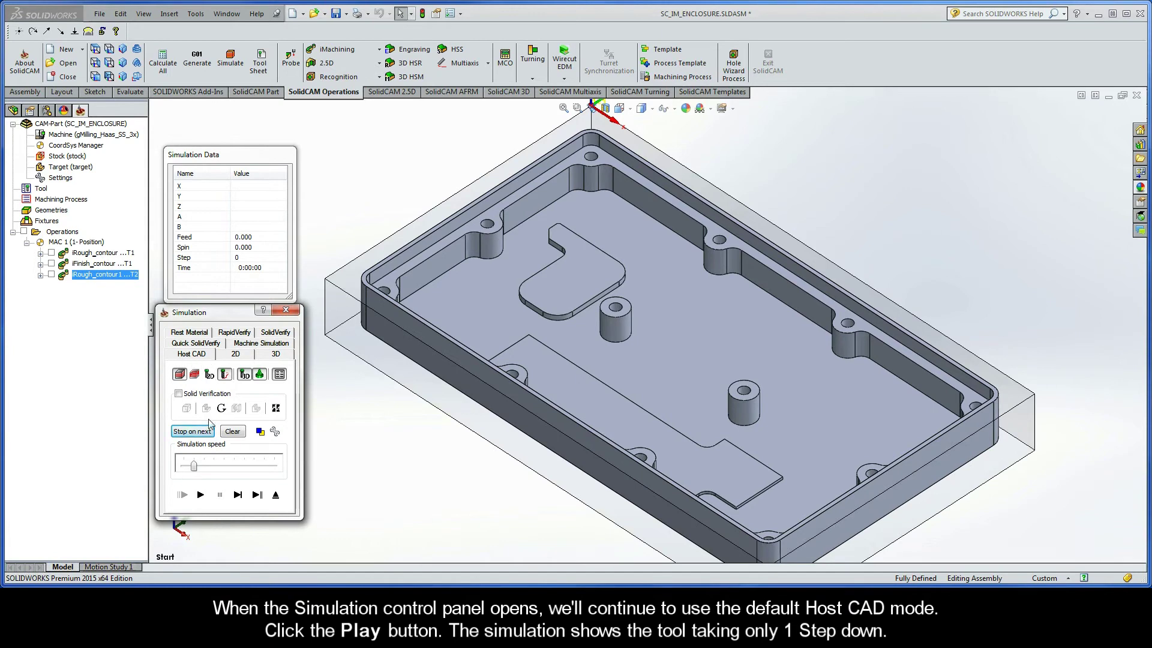
click(201, 494)
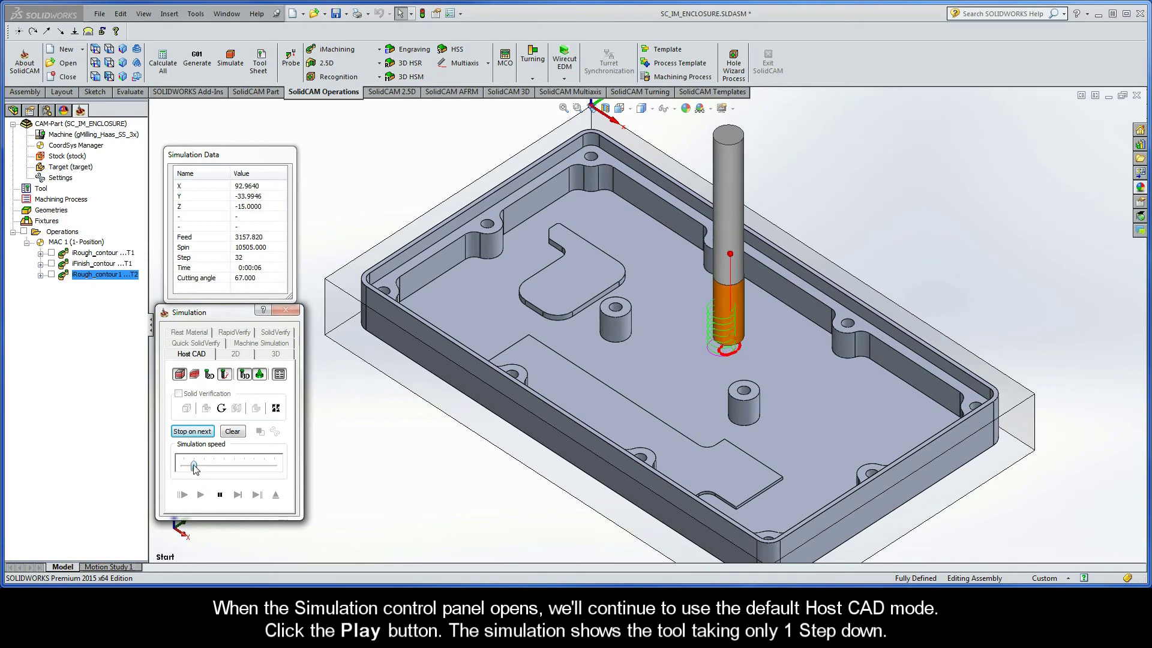
drag(194, 466, 245, 469)
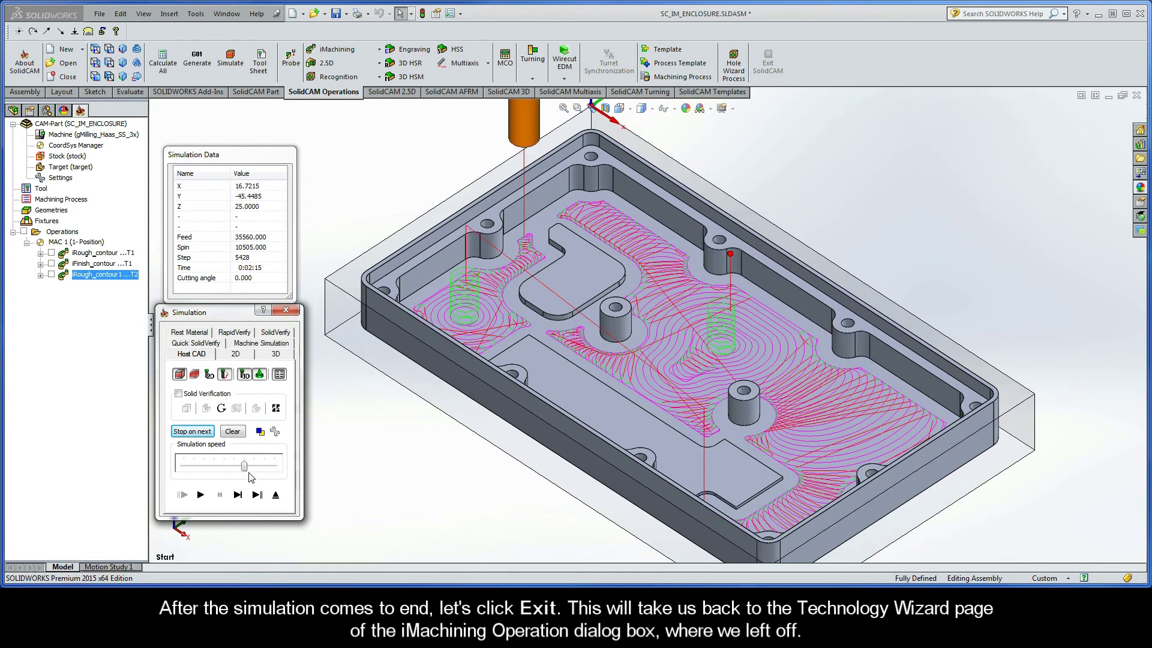
click(275, 495)
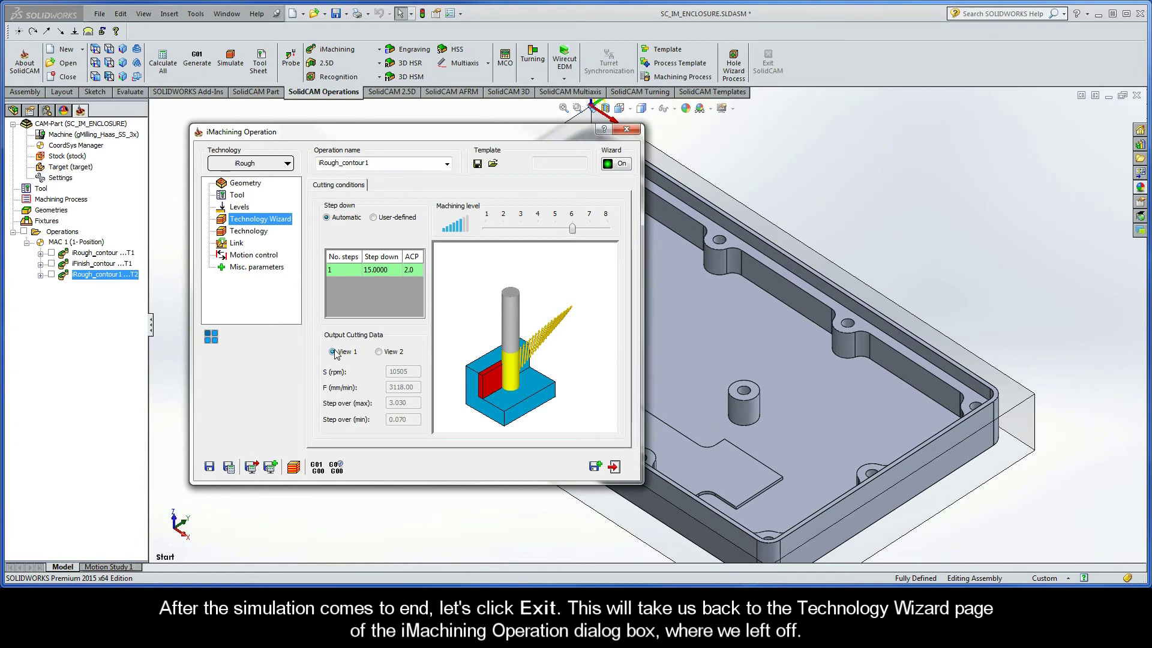
Make the step down user-defined as 2 steps (7.5 mm, ACP 1.0) and recalculate.
click(373, 217)
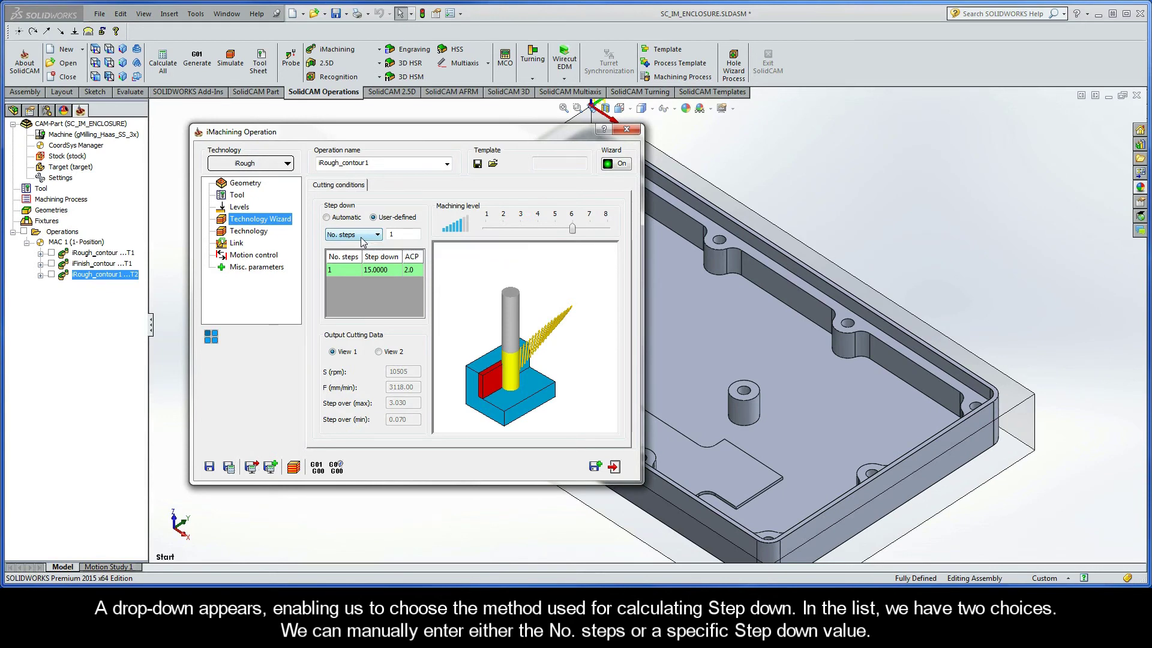
click(362, 235)
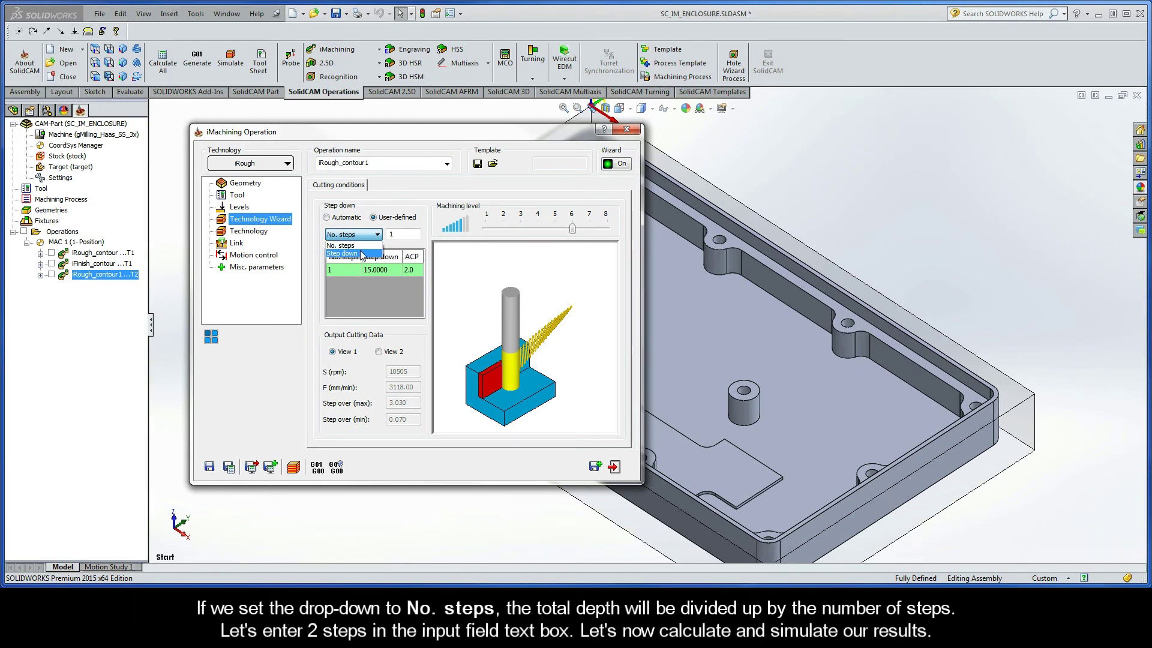
click(362, 246)
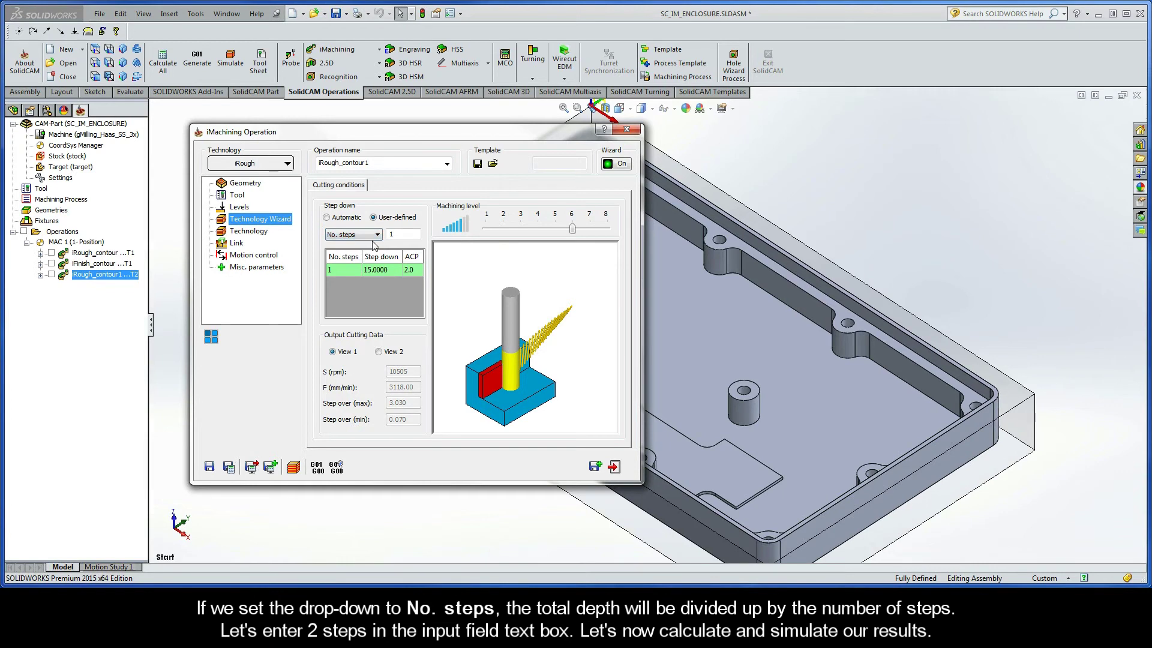
double_click(402, 233)
text(2)
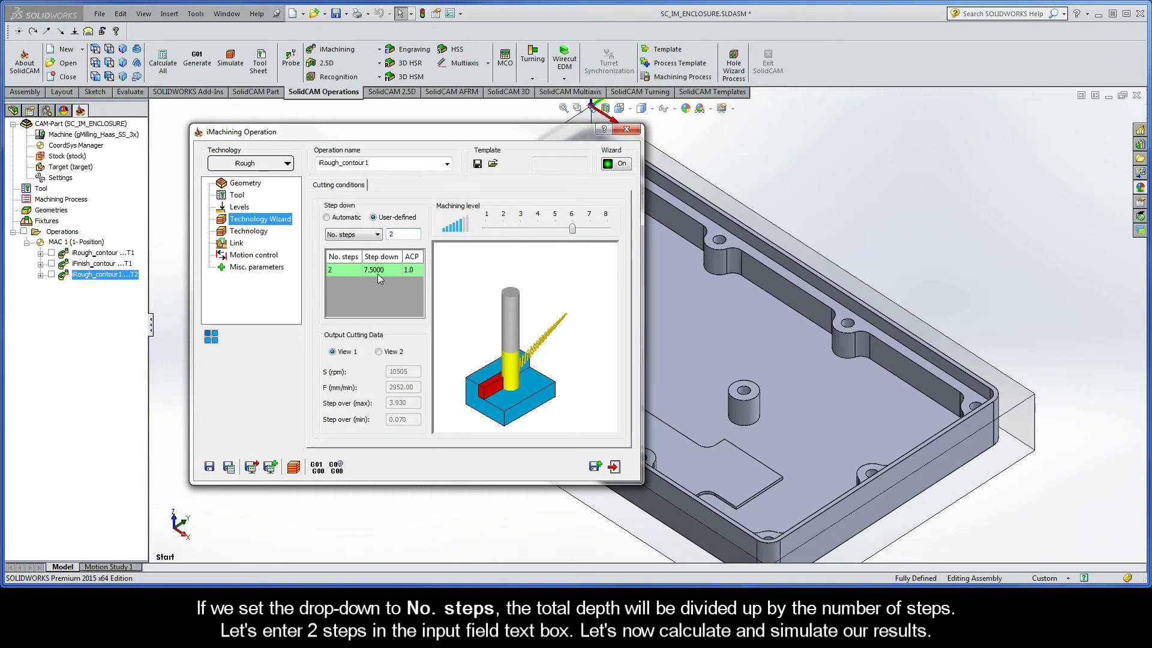
click(228, 467)
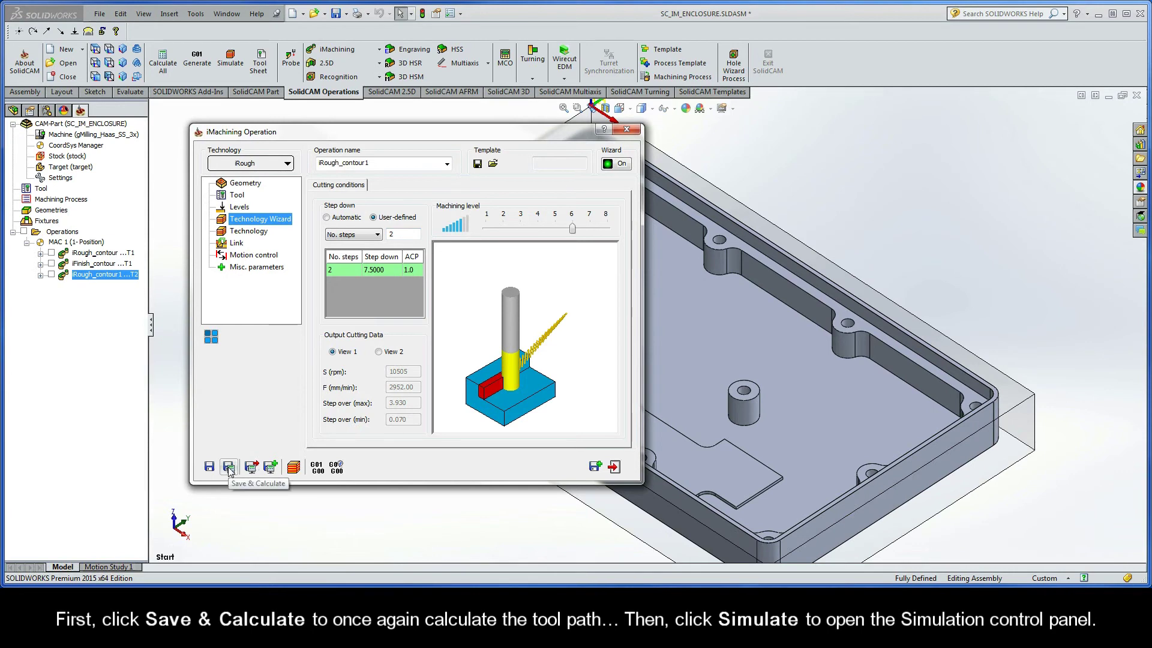
click(293, 468)
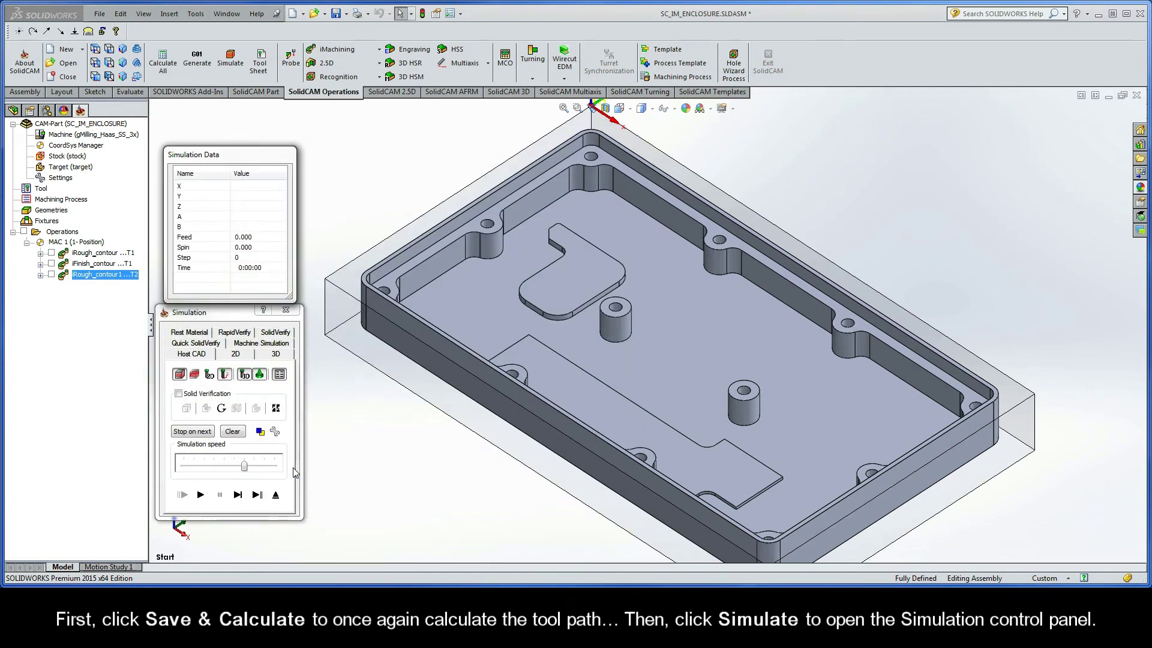
click(202, 495)
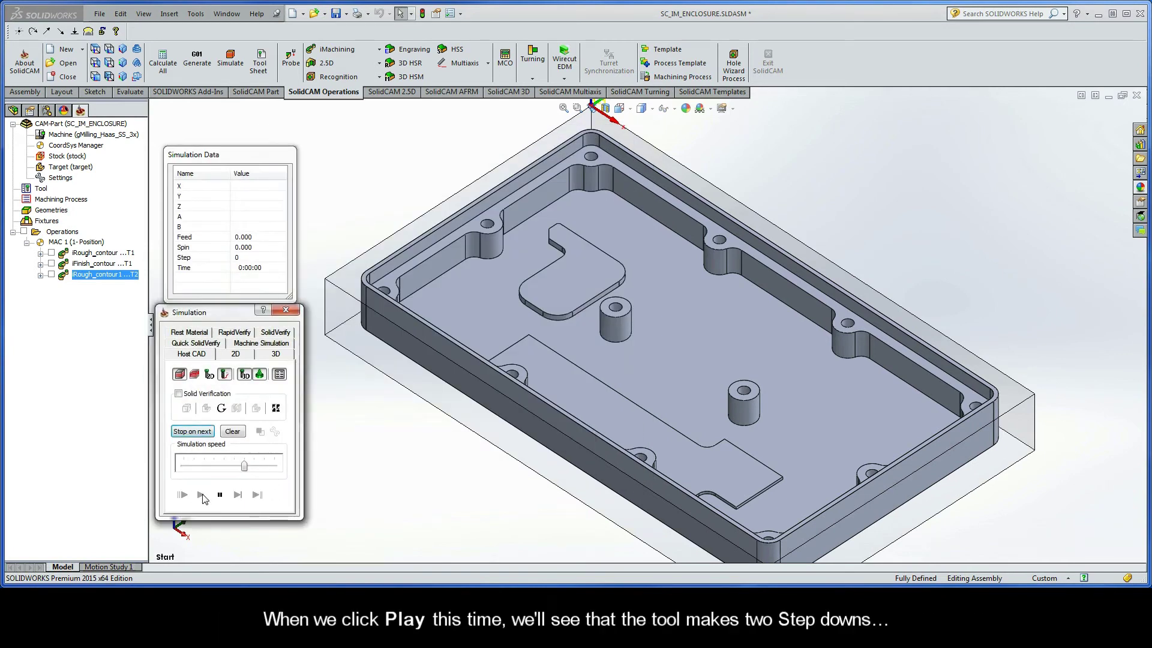
click(201, 495)
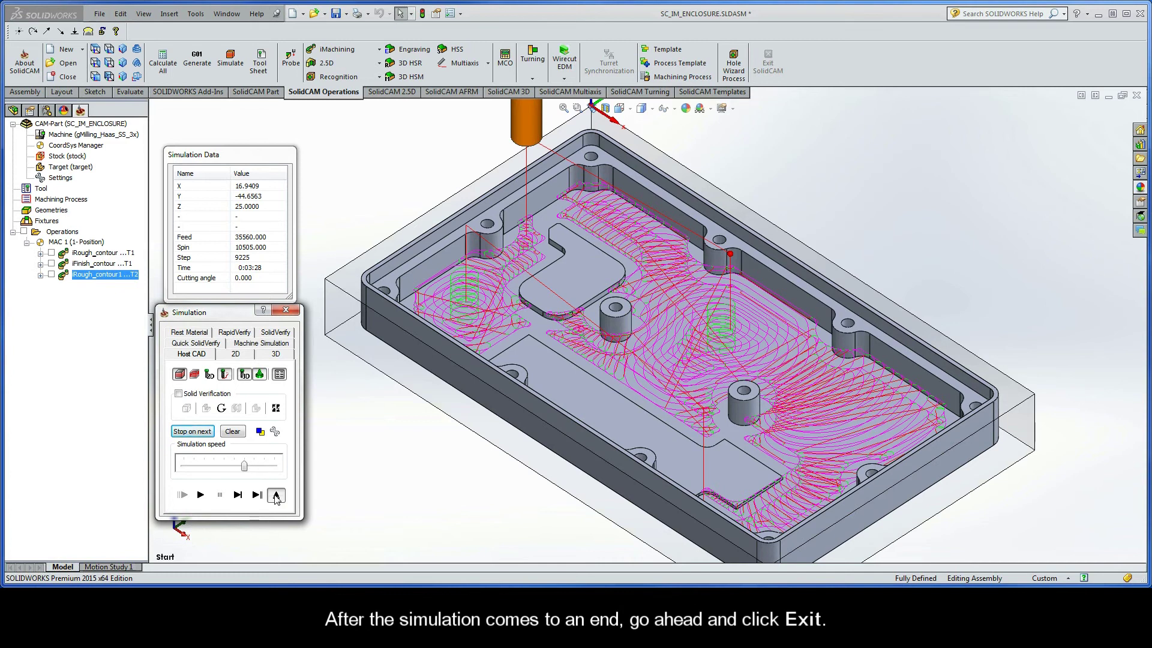
click(276, 495)
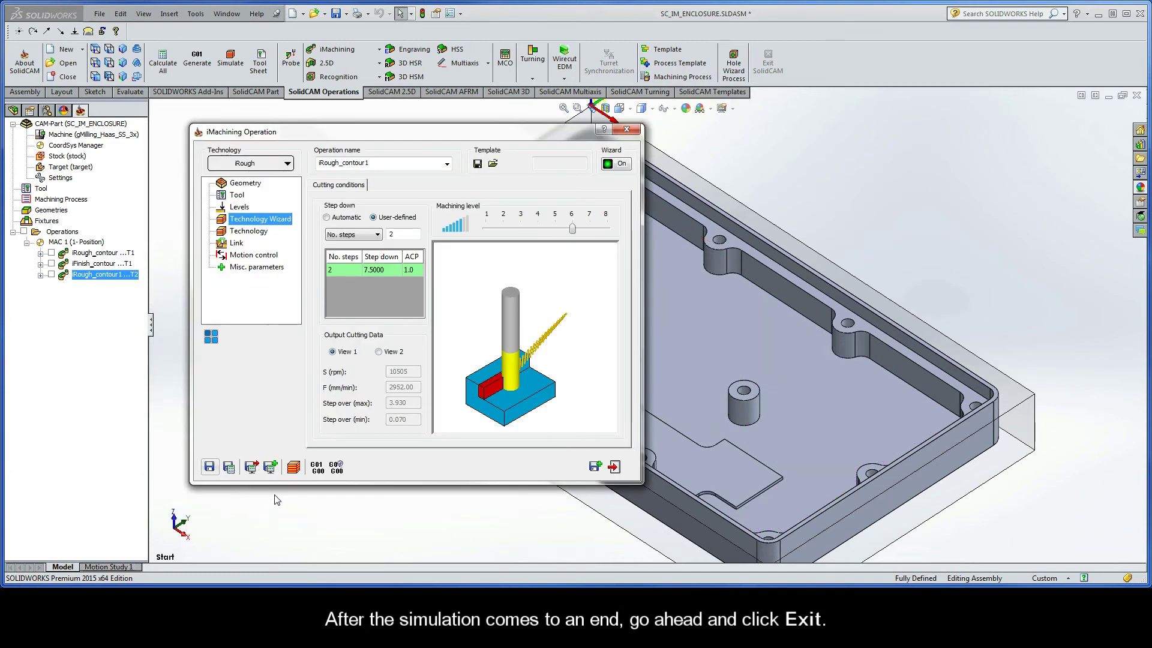
Switch the step down to a fixed 3 mm depth (5 steps, ACP 0.4) and recalculate.
click(364, 235)
click(364, 254)
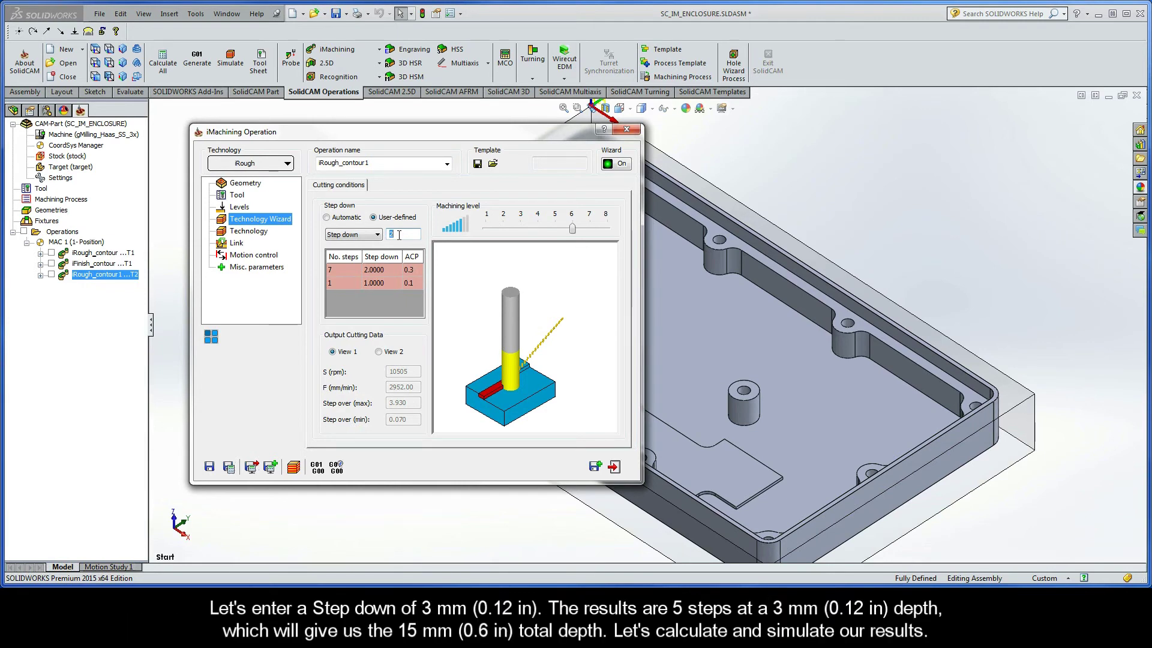
text(3)
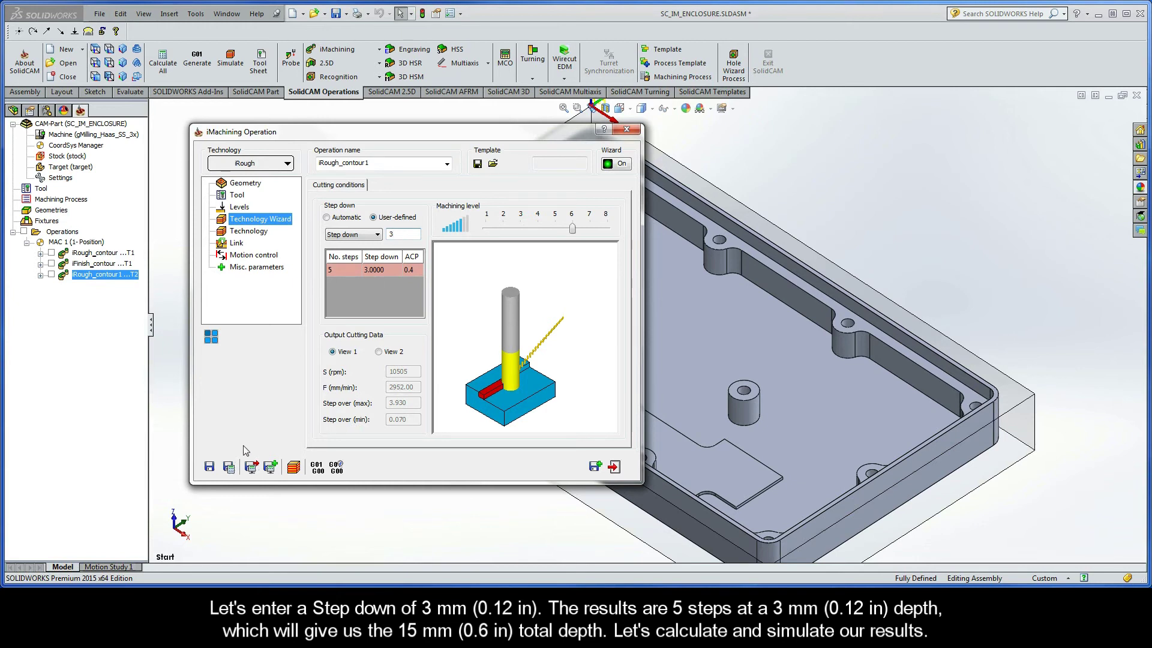
click(230, 467)
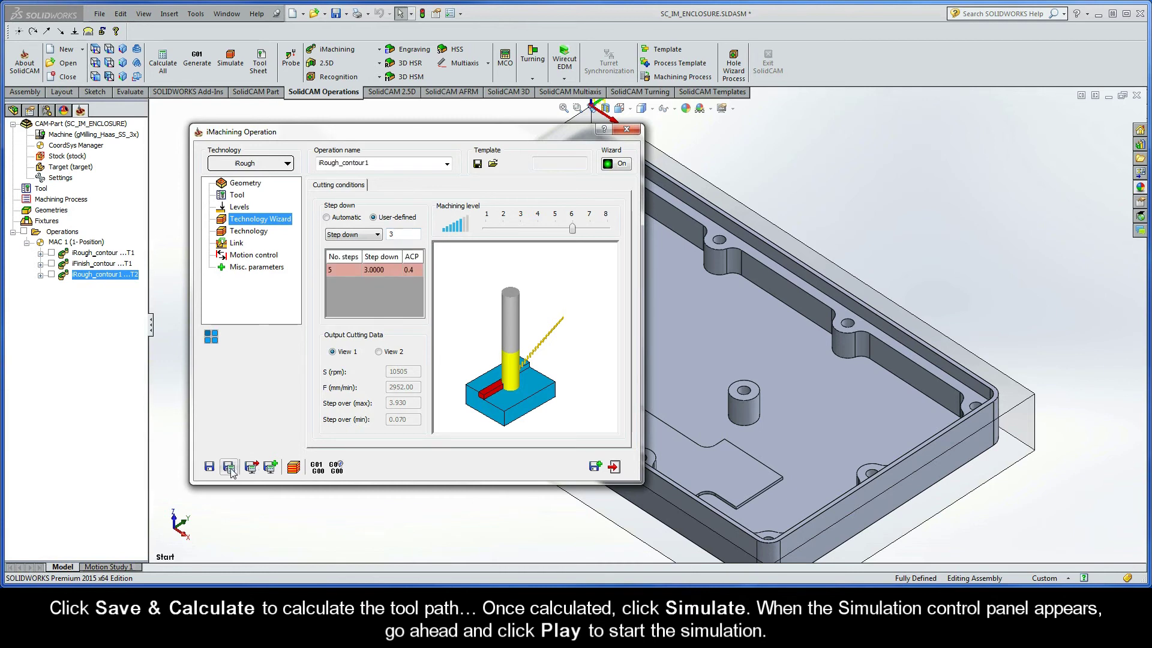
Simulate the five-step 3 mm iRough toolpath to completion, then exit the simulation.
click(294, 467)
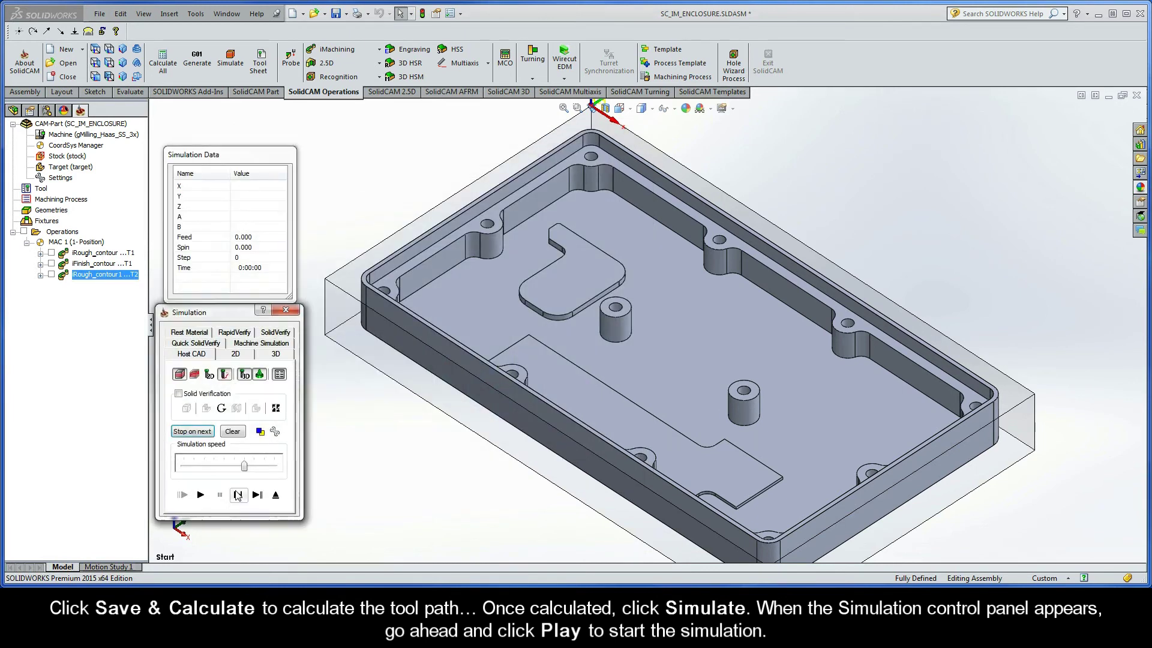
click(201, 495)
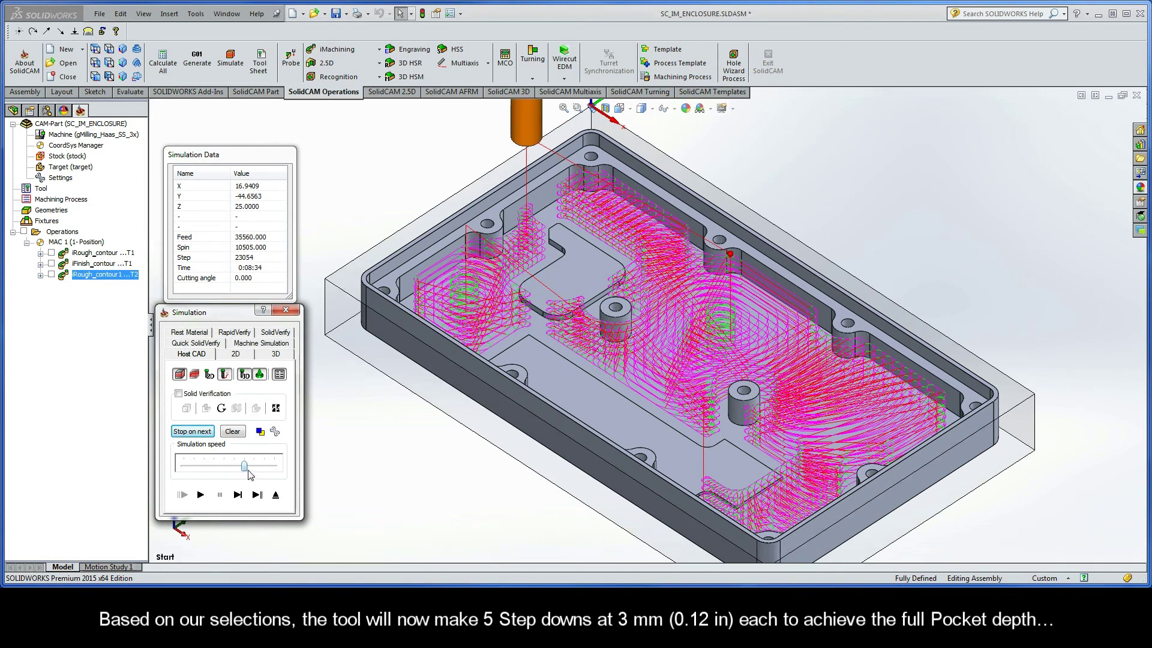
click(276, 496)
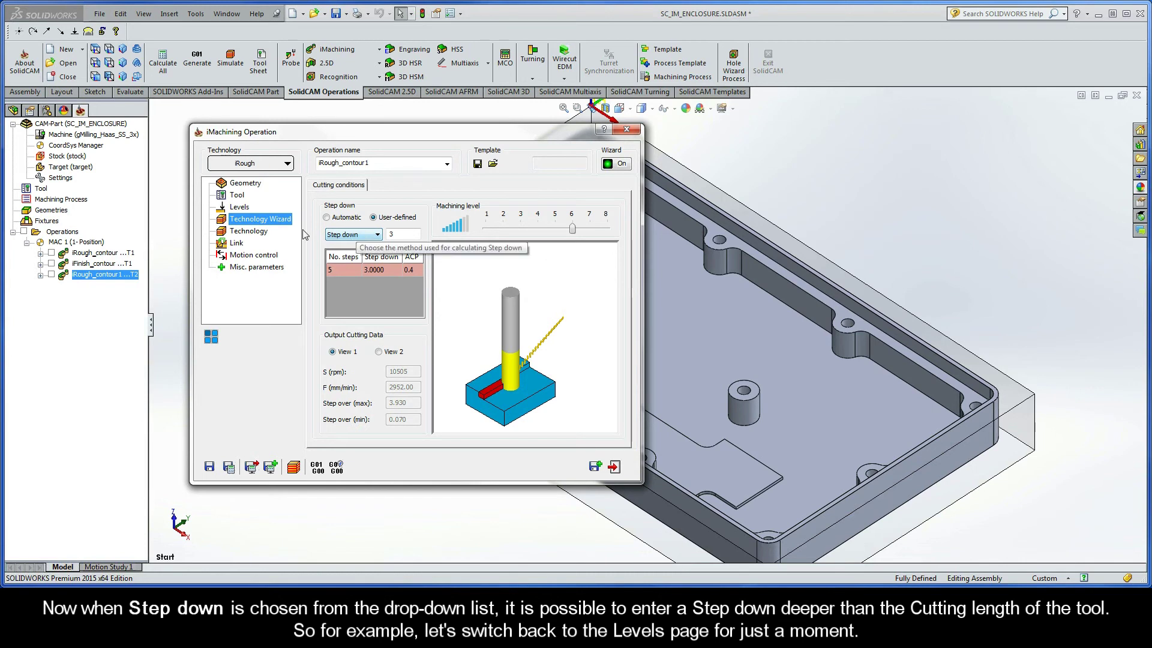
Change the Levels page's Pocket depth from 15 to 30, then return to the Technology Wizard.
click(240, 207)
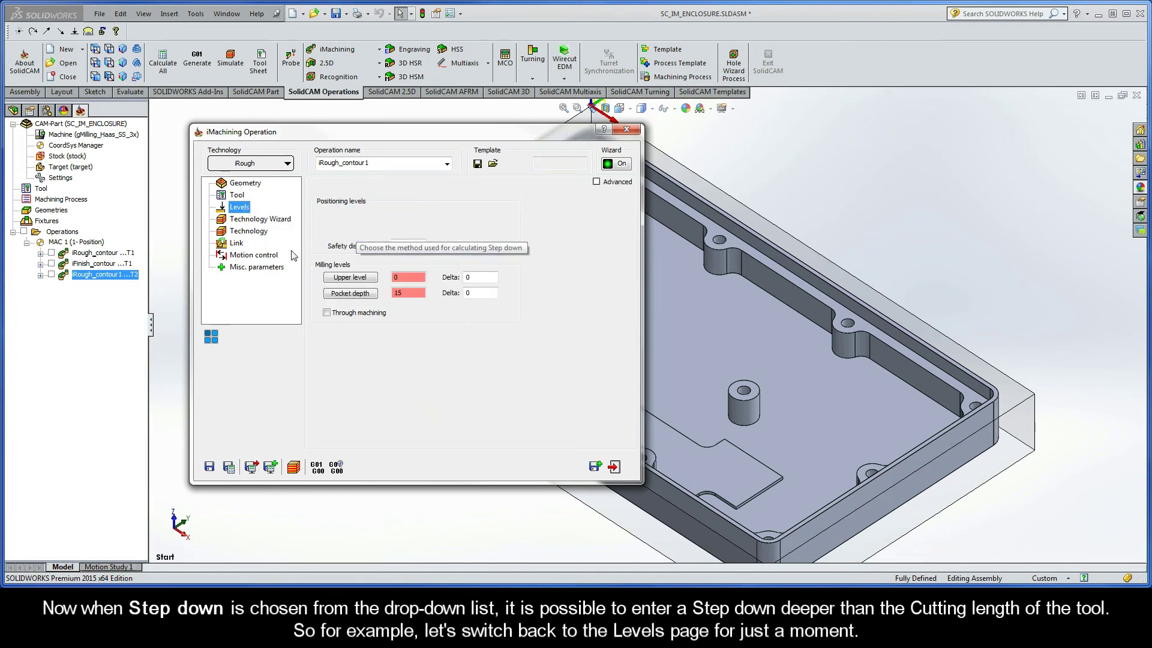
click(410, 292)
double_click(410, 293)
text(30)
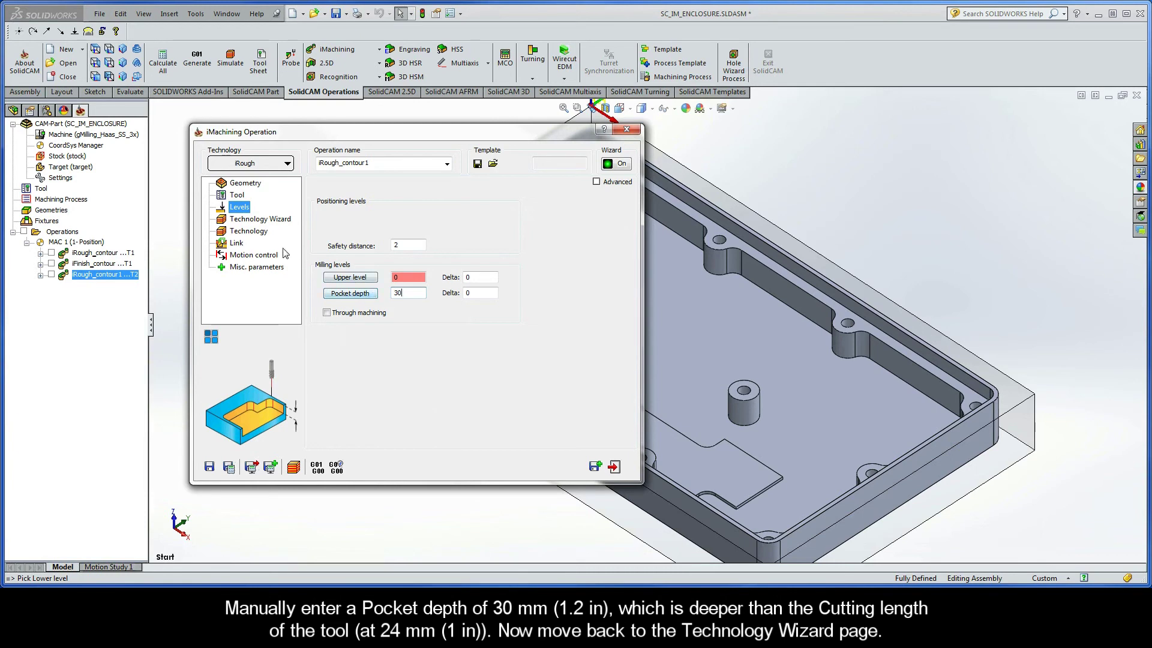
click(256, 222)
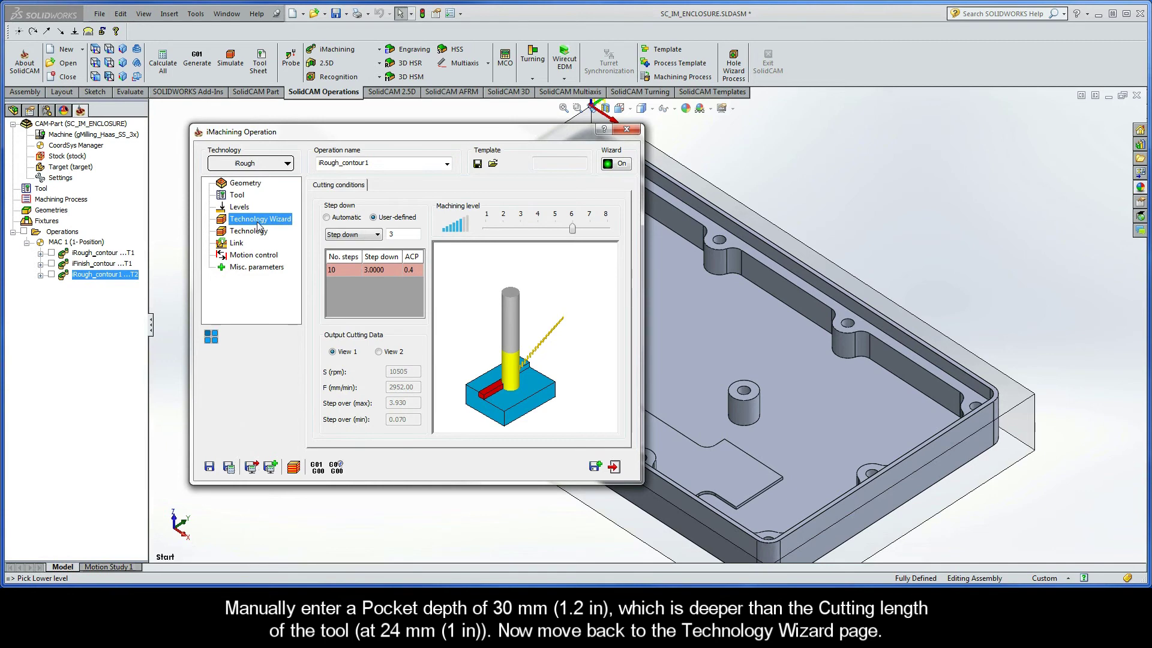
Enter 30 as the step down, then calculate step down by No. steps set to 1.
click(401, 234)
text(0)
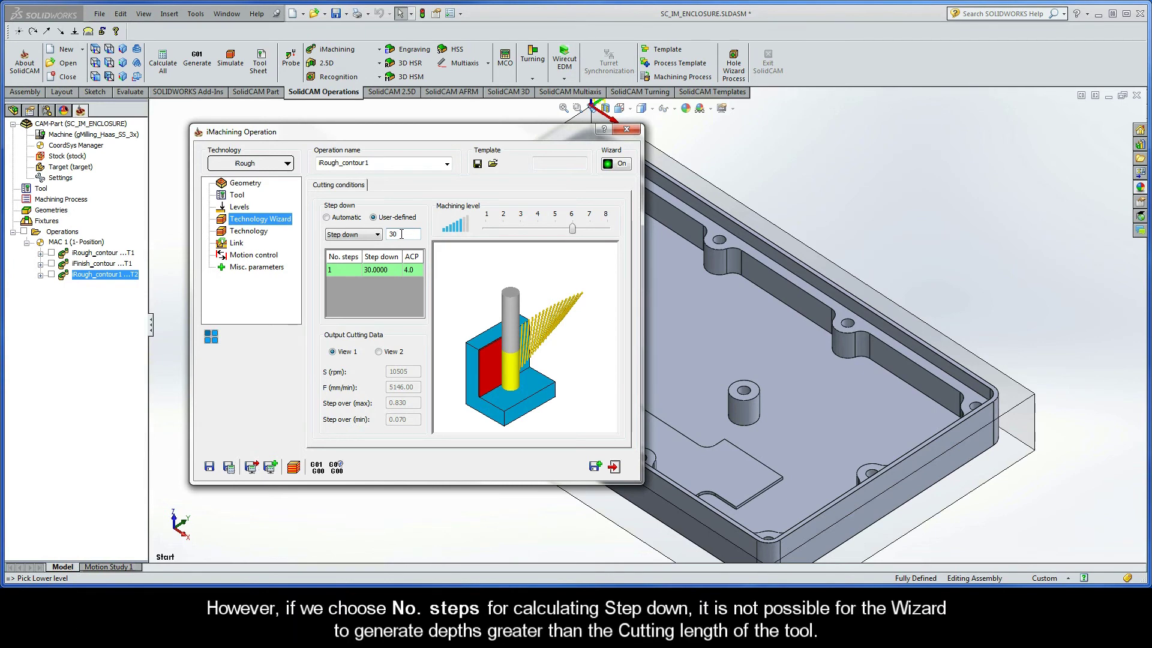
click(366, 235)
click(365, 246)
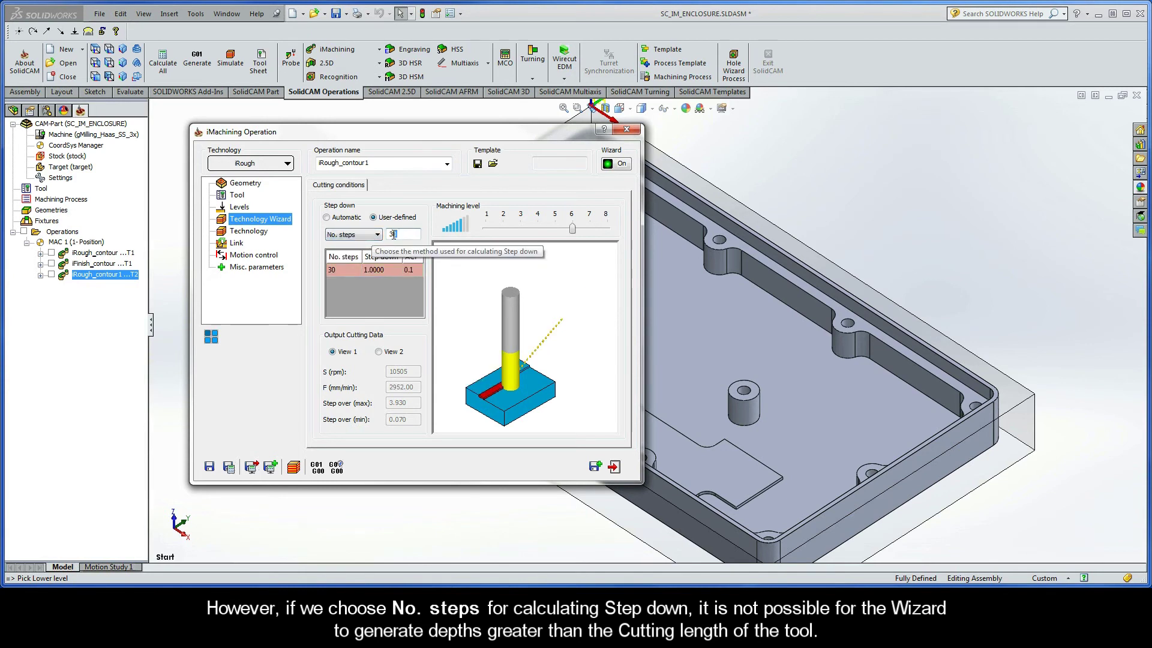
text(1)
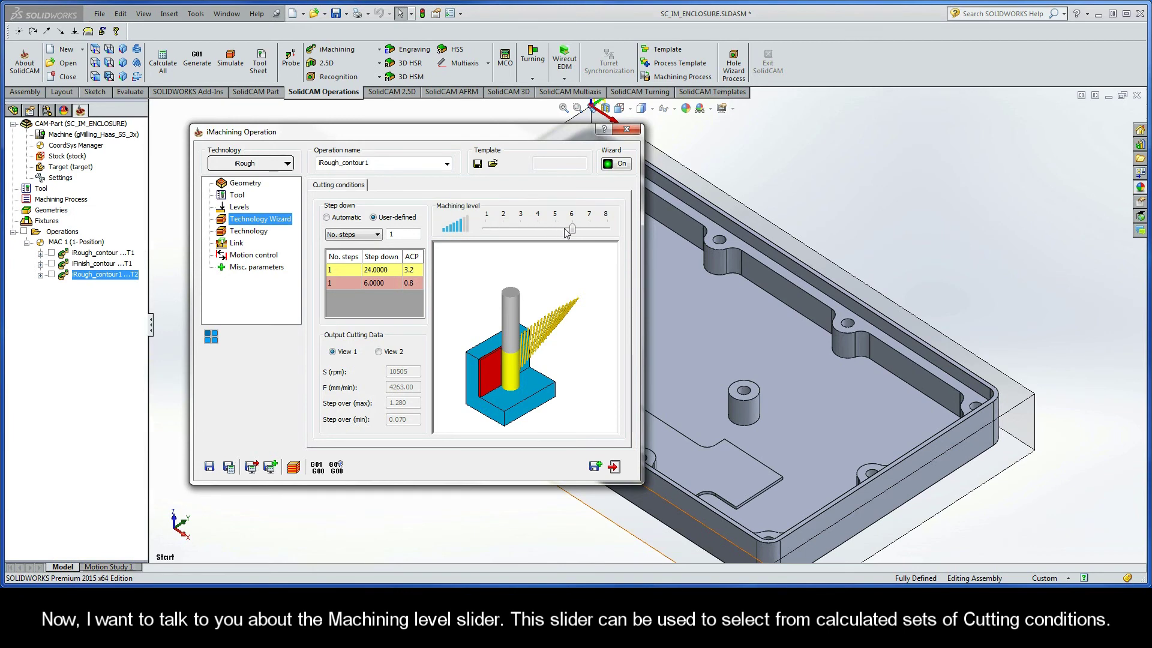
mouse_move(573, 229)
mouse_down()
mouse_move(488, 226)
mouse_move(573, 232)
mouse_up()
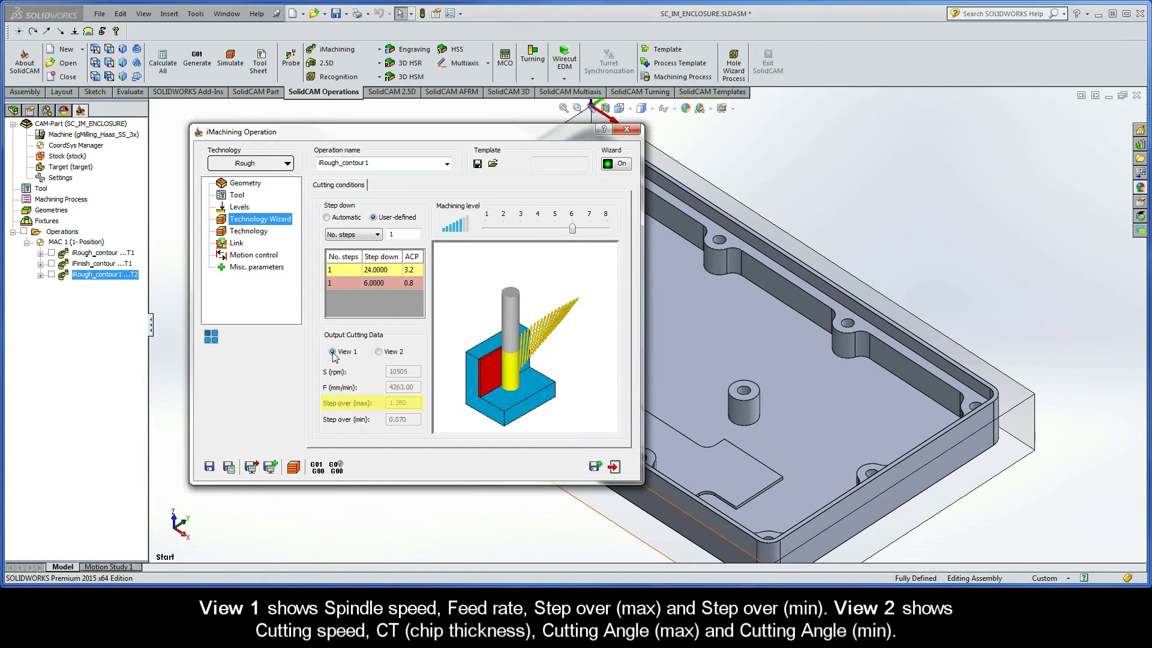
Compare both Output Cutting Data views while lowering the Machining level slider to 2.
click(378, 353)
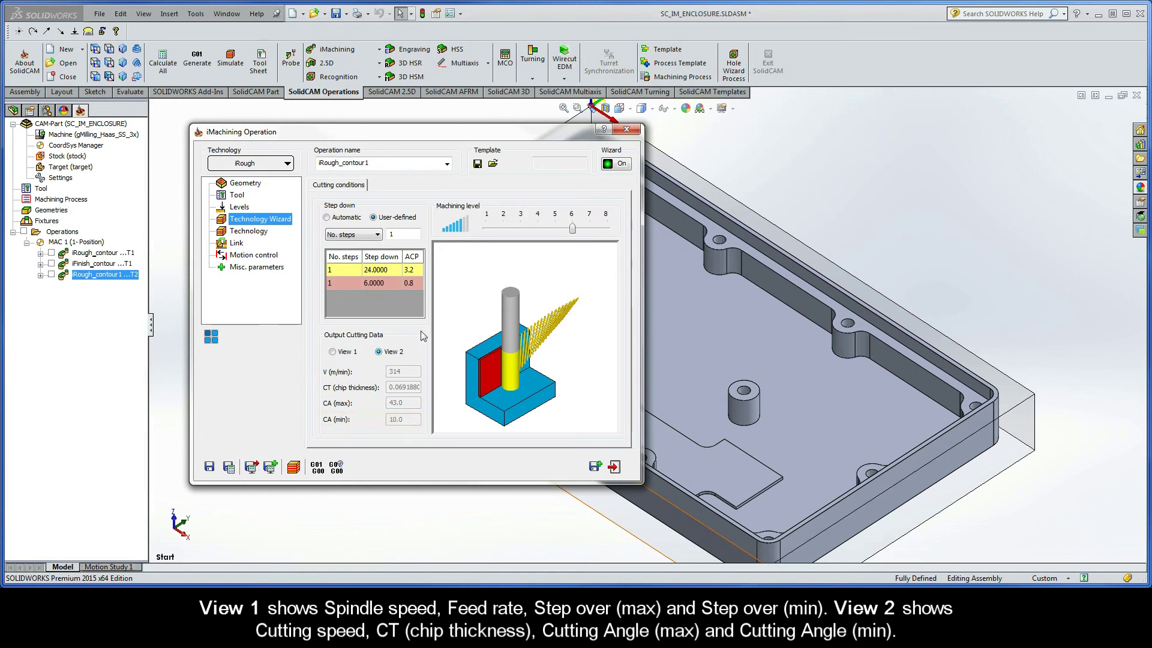
mouse_move(571, 234)
mouse_down()
mouse_move(506, 236)
mouse_move(574, 233)
mouse_up()
click(332, 352)
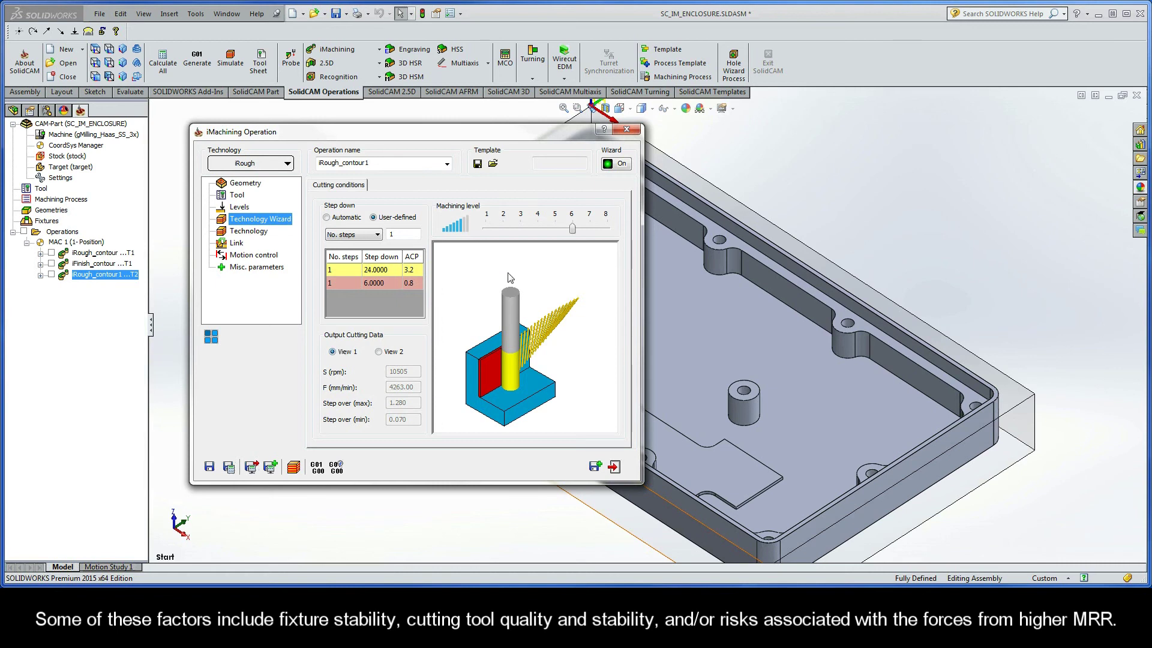
mouse_move(572, 231)
mouse_down()
mouse_move(486, 231)
mouse_move(571, 231)
mouse_up()
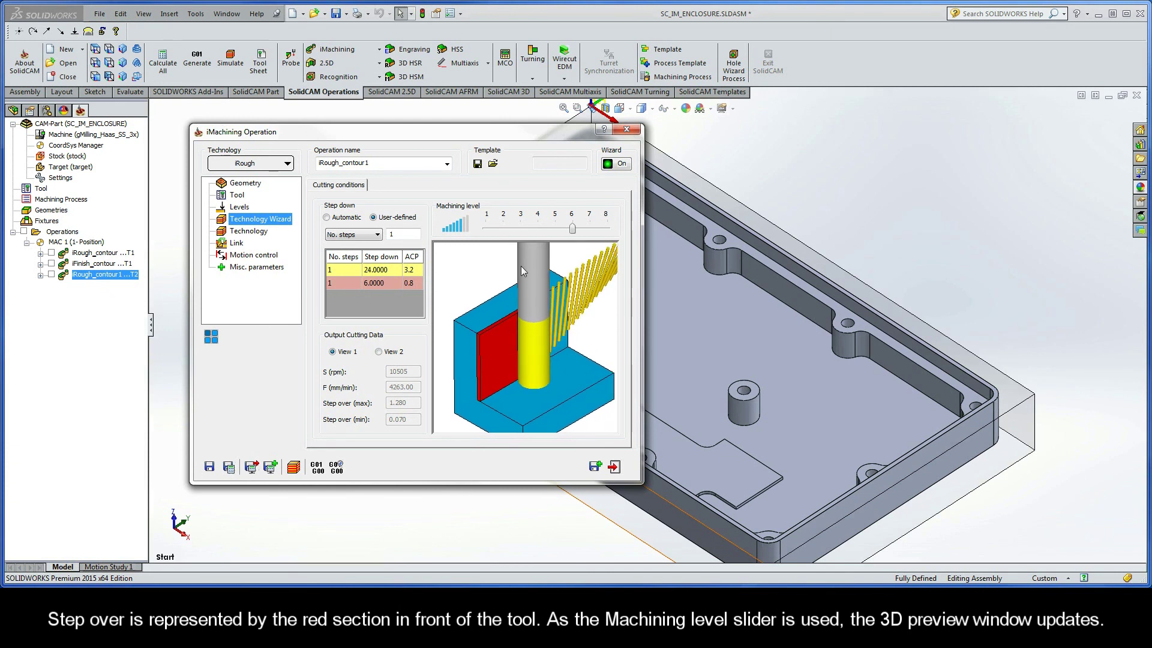
Raise the Machining level slider to its maximum of 8, giving 12000 rpm and 5823 mm/min feed.
drag(572, 231, 604, 232)
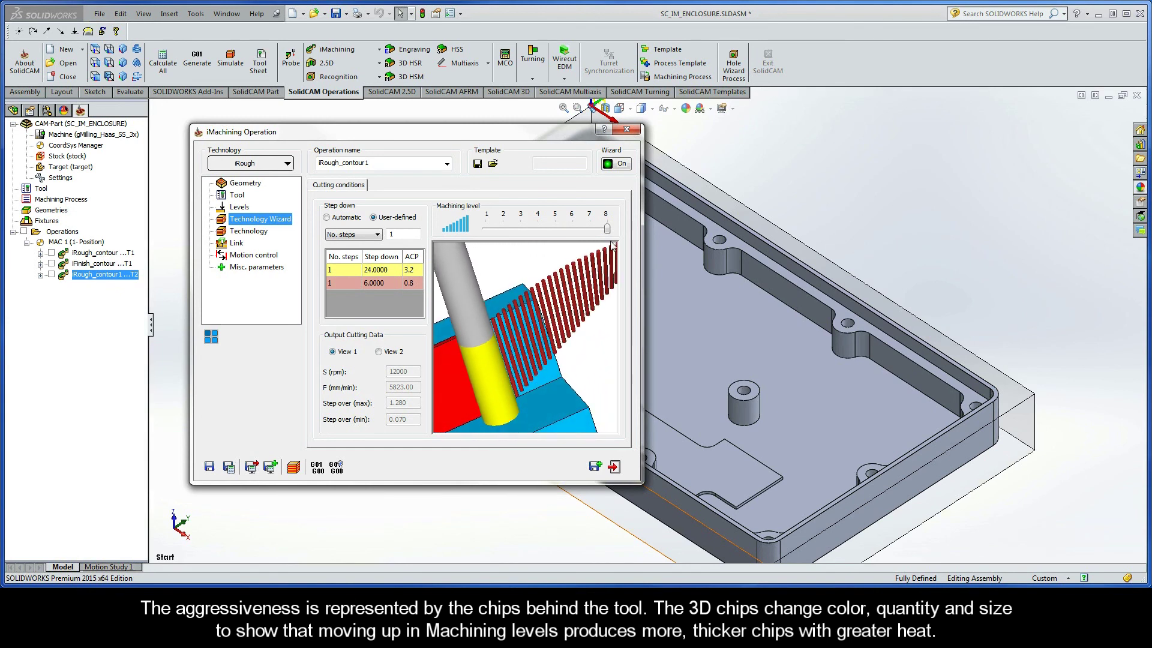
Lower the Machining level slider from 8 to 6, restoring 10505 rpm and 4263 mm/min feed.
drag(607, 229, 572, 229)
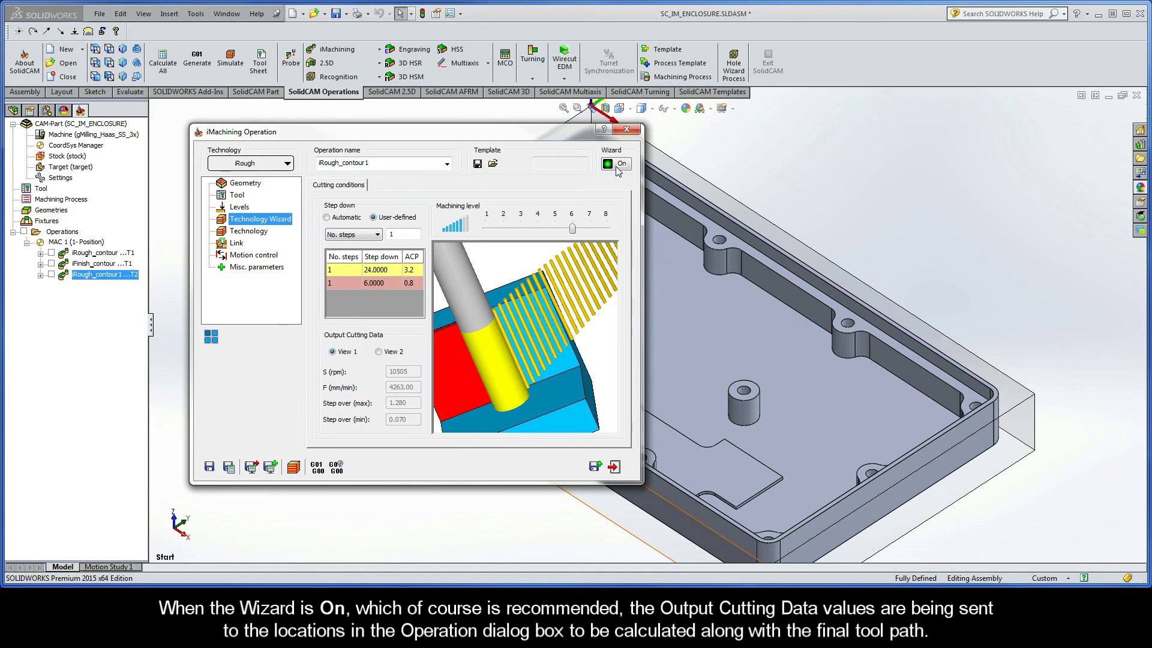
Check the tool's locked feed and spin data, then view the Technology page's 24 mm step down.
click(236, 196)
click(347, 191)
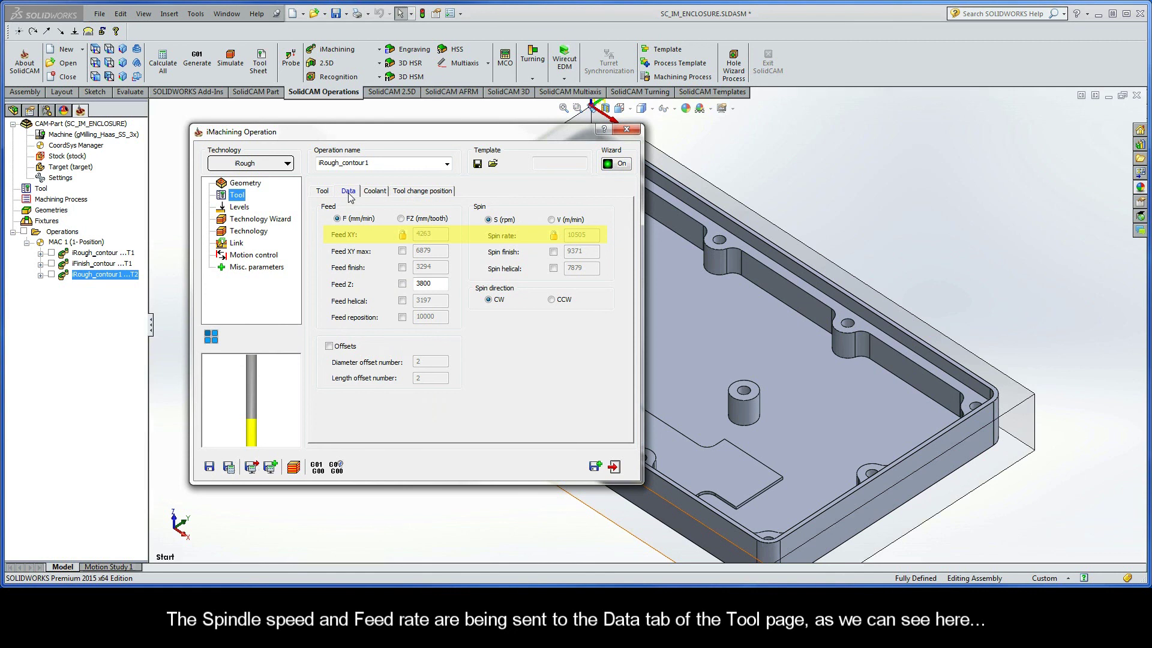
click(247, 233)
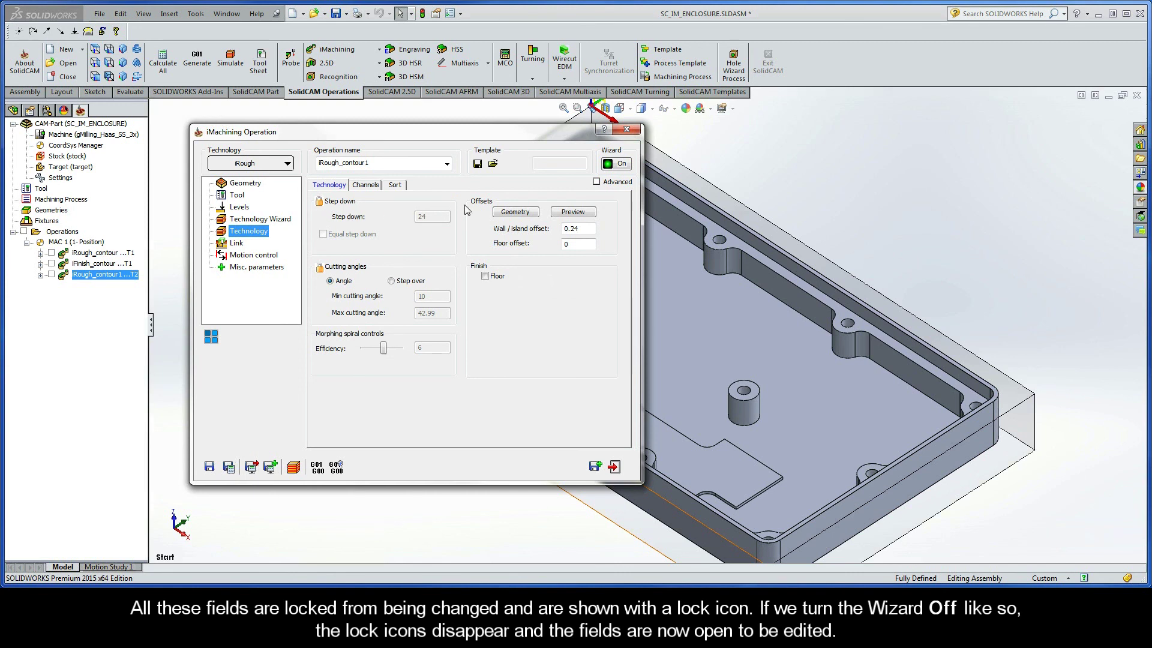
Switch the Wizard off and select the step down 24 and cutting angles 10 and 42.99.
click(616, 165)
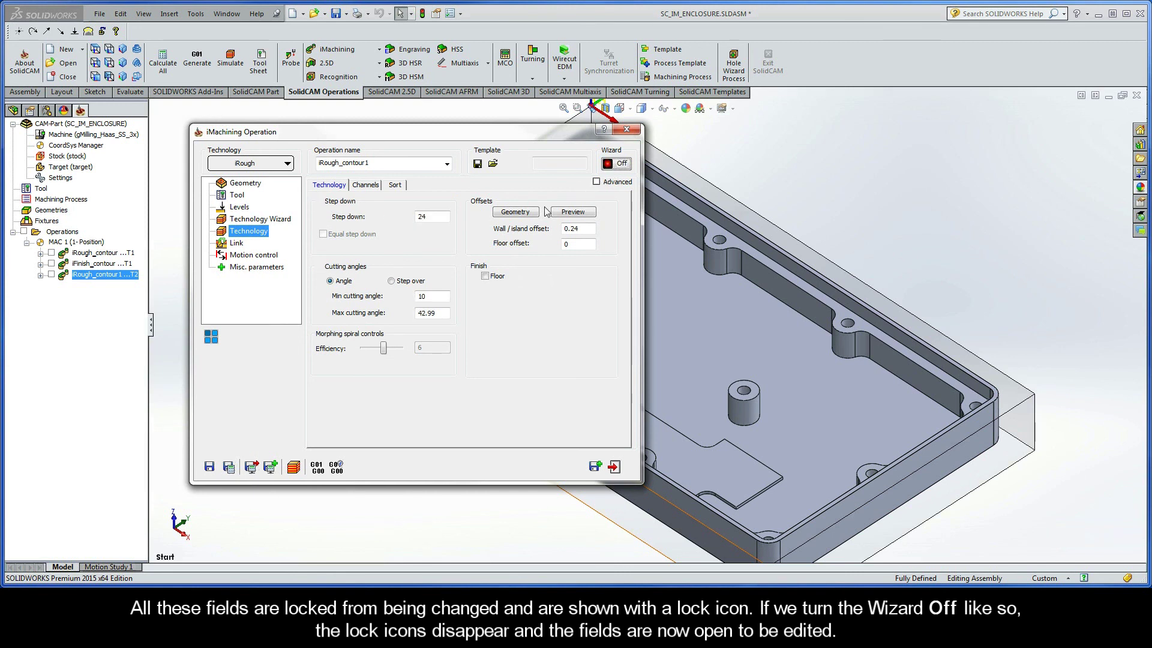
double_click(429, 216)
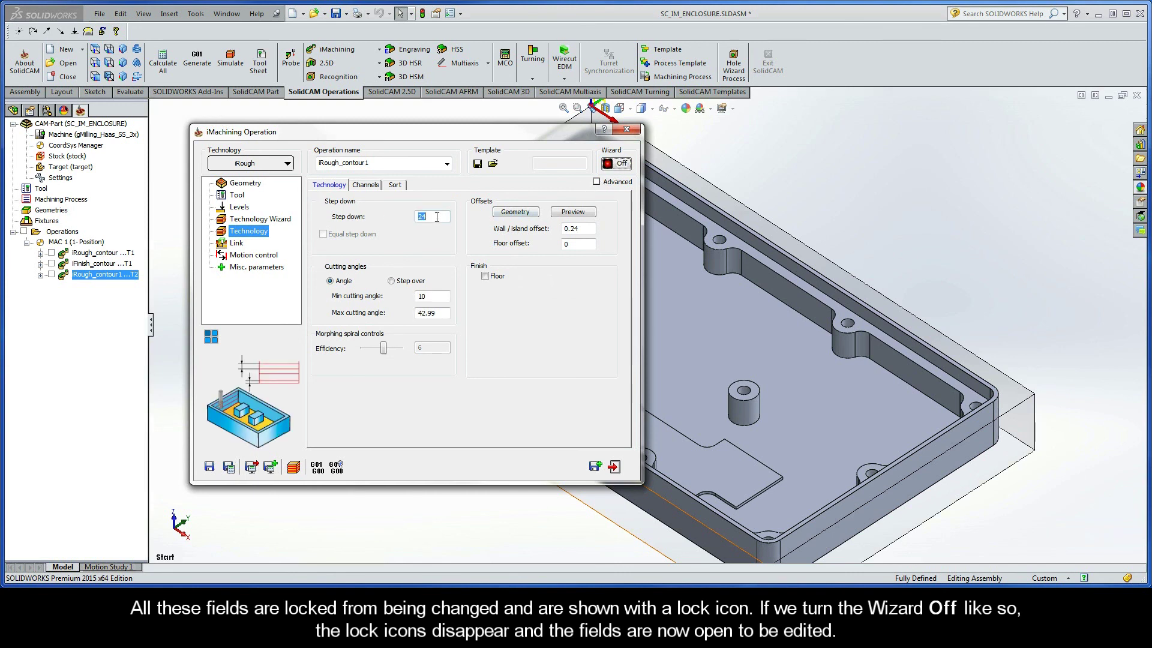
double_click(434, 296)
double_click(439, 313)
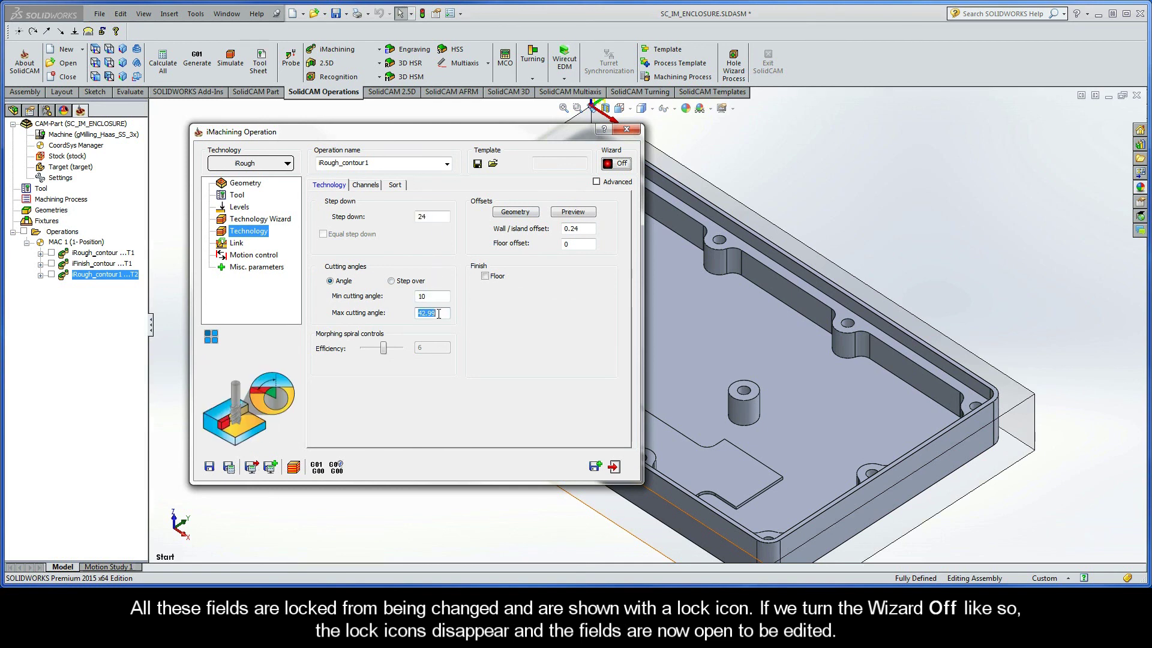